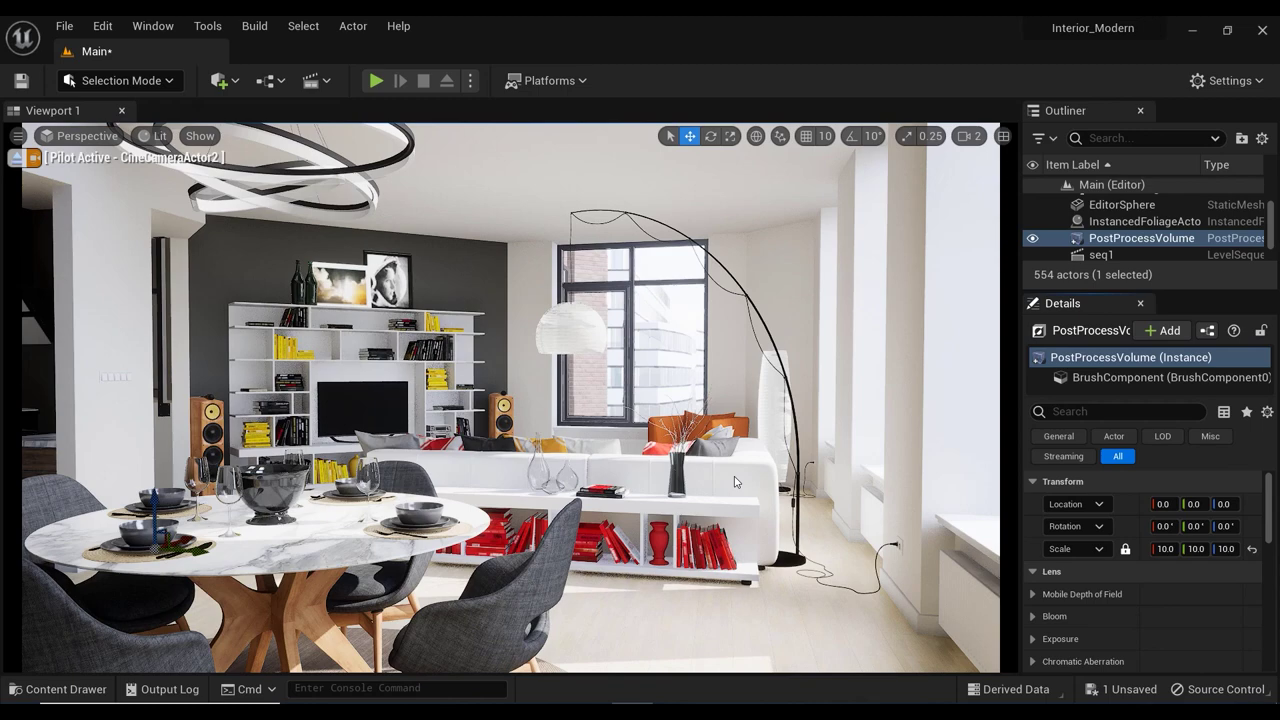
{"action": "mouse_move", "coordinate": [735, 482]}
{"action": "middle_mouse_down"}
{"action": "mouse_move", "coordinate": [756, 474]}
{"action": "mouse_move", "coordinate": [747, 483]}
{"action": "middle_mouse_up"}
{"action": "key", "text": "s"}
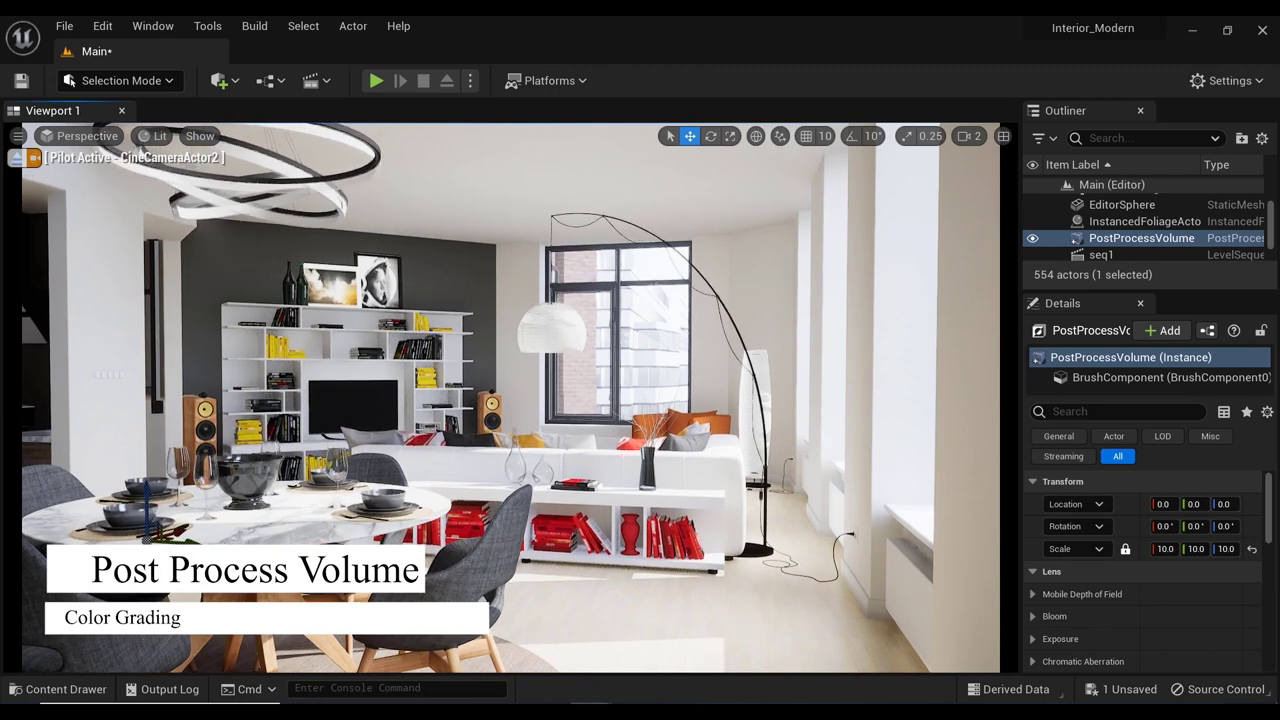
{"action": "key", "text": "Escape"}
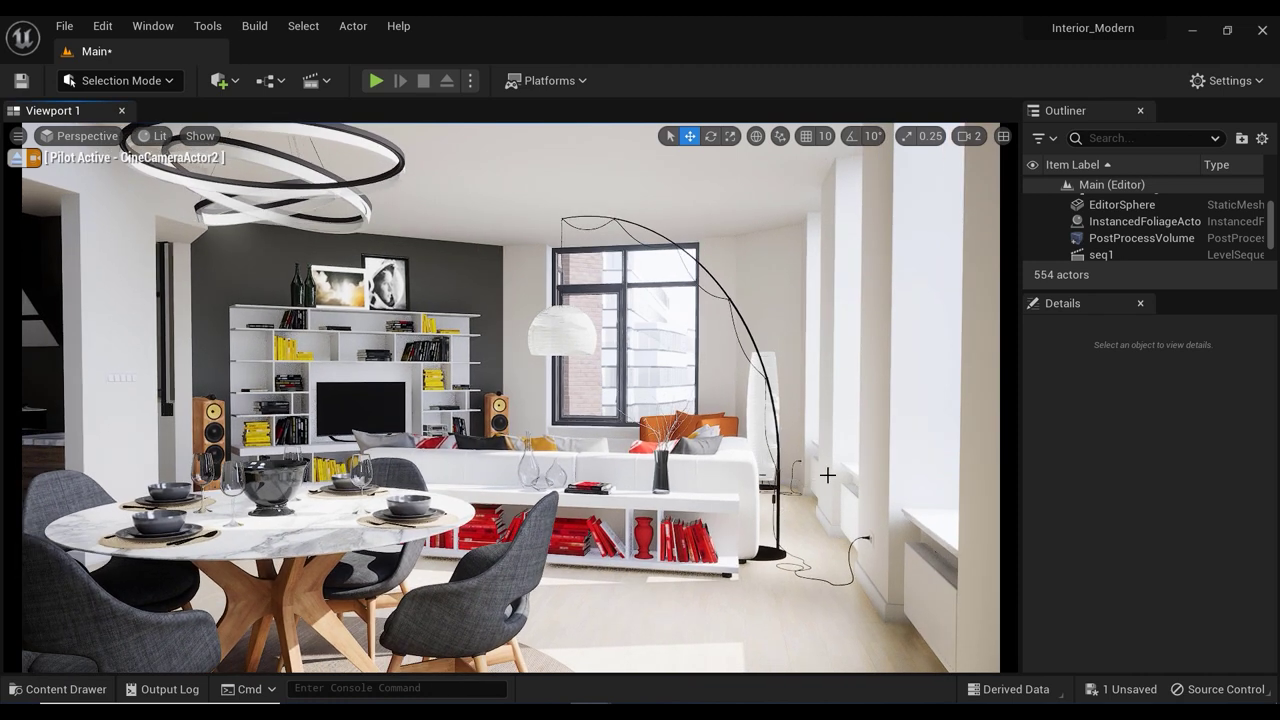
Step: Select the PostProcessVolume actor and set its Bloom method to Convolution
{"action": "left_click", "coordinate": [1182, 243]}
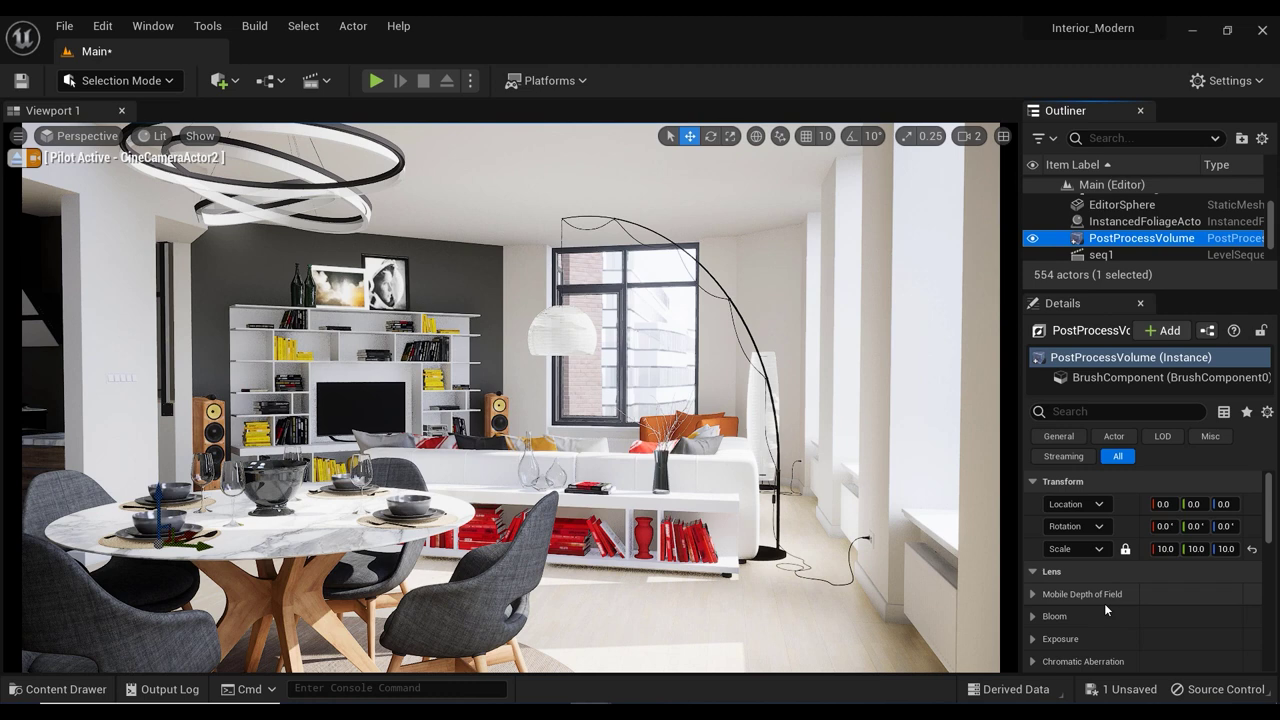
{"action": "scroll", "coordinate": [1104, 580], "scroll_direction": "down", "scroll_amount": 1}
{"action": "scroll", "coordinate": [1104, 572], "scroll_direction": "down", "scroll_amount": 1}
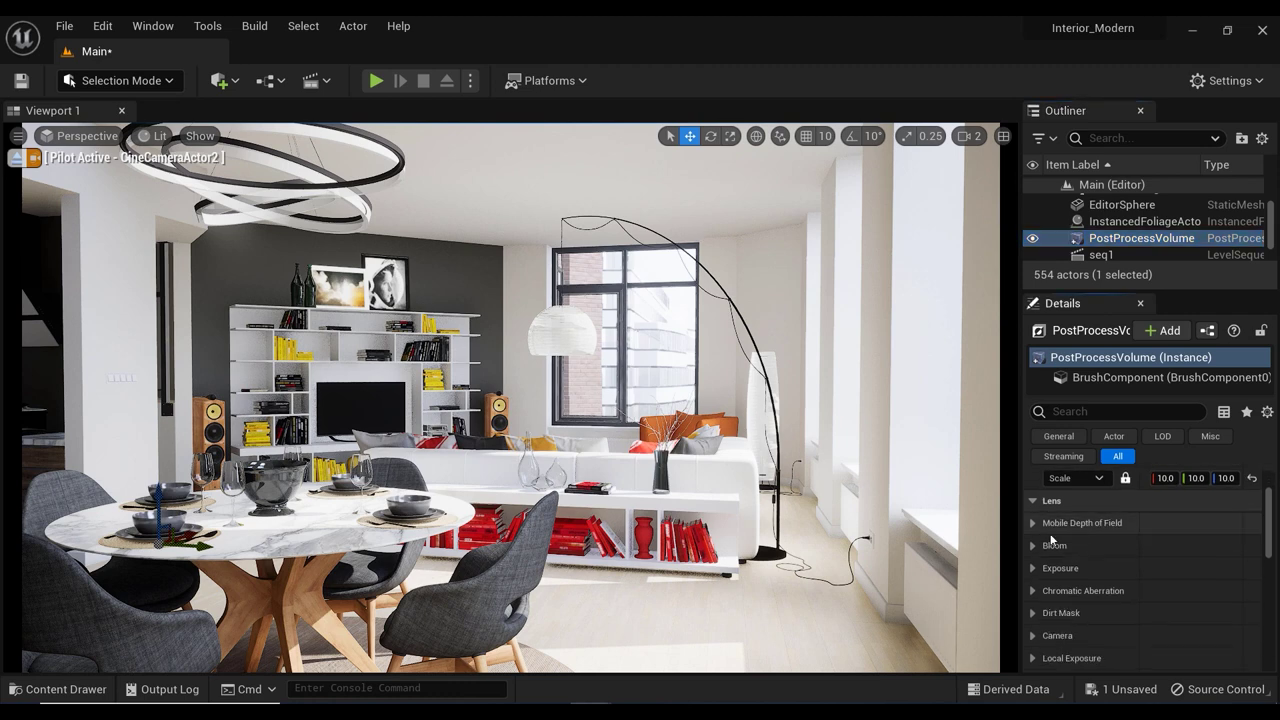
{"action": "left_click", "coordinate": [1034, 546]}
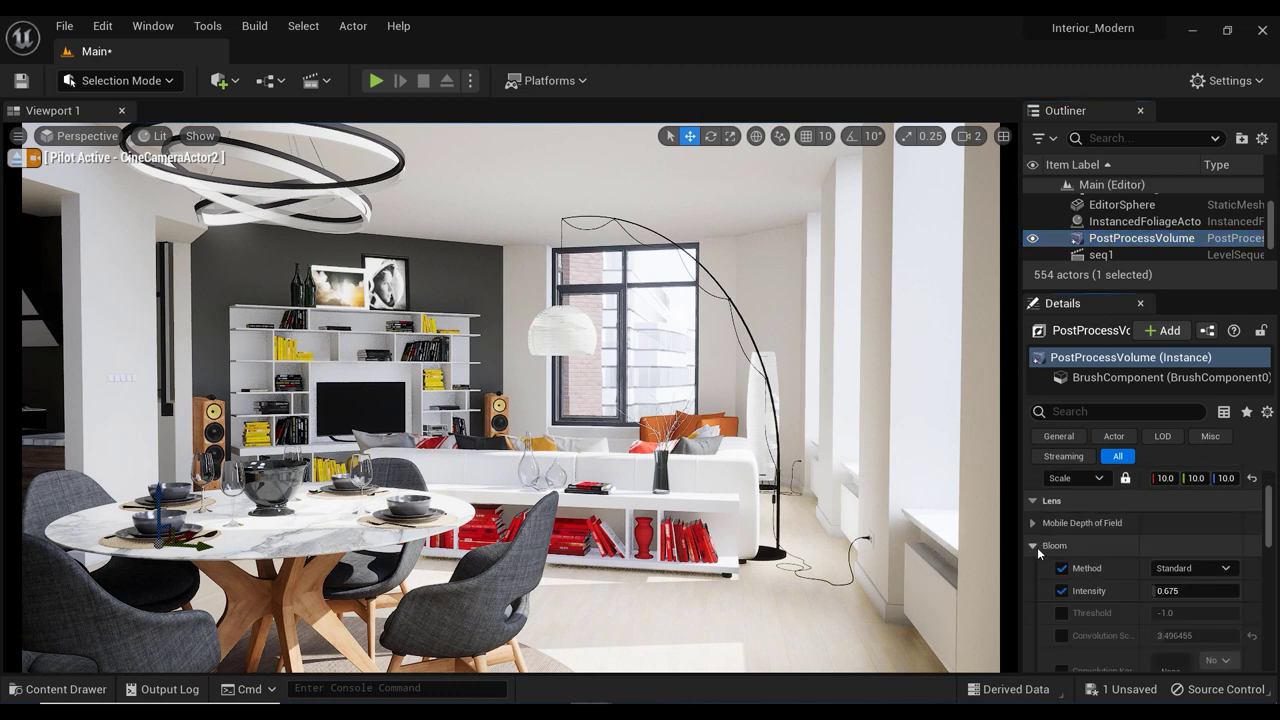
{"action": "scroll", "coordinate": [1124, 588], "scroll_direction": "down", "scroll_amount": 1}
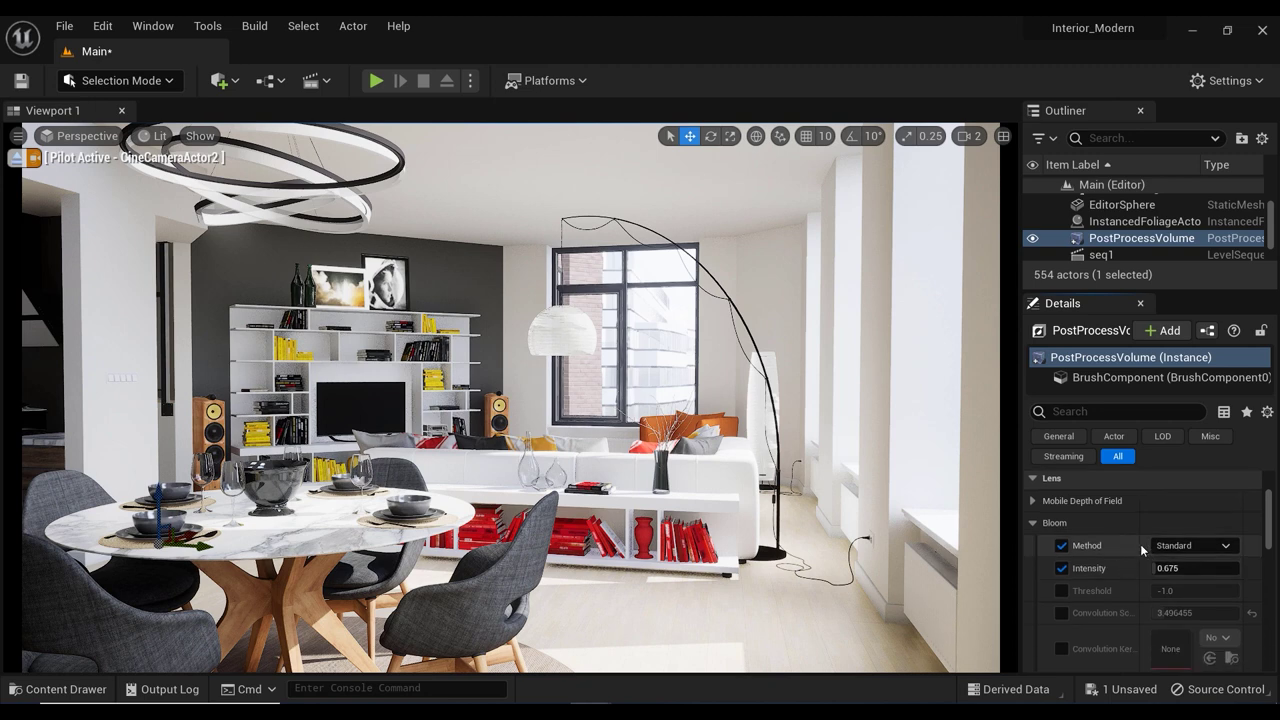
{"action": "left_click", "coordinate": [1160, 546]}
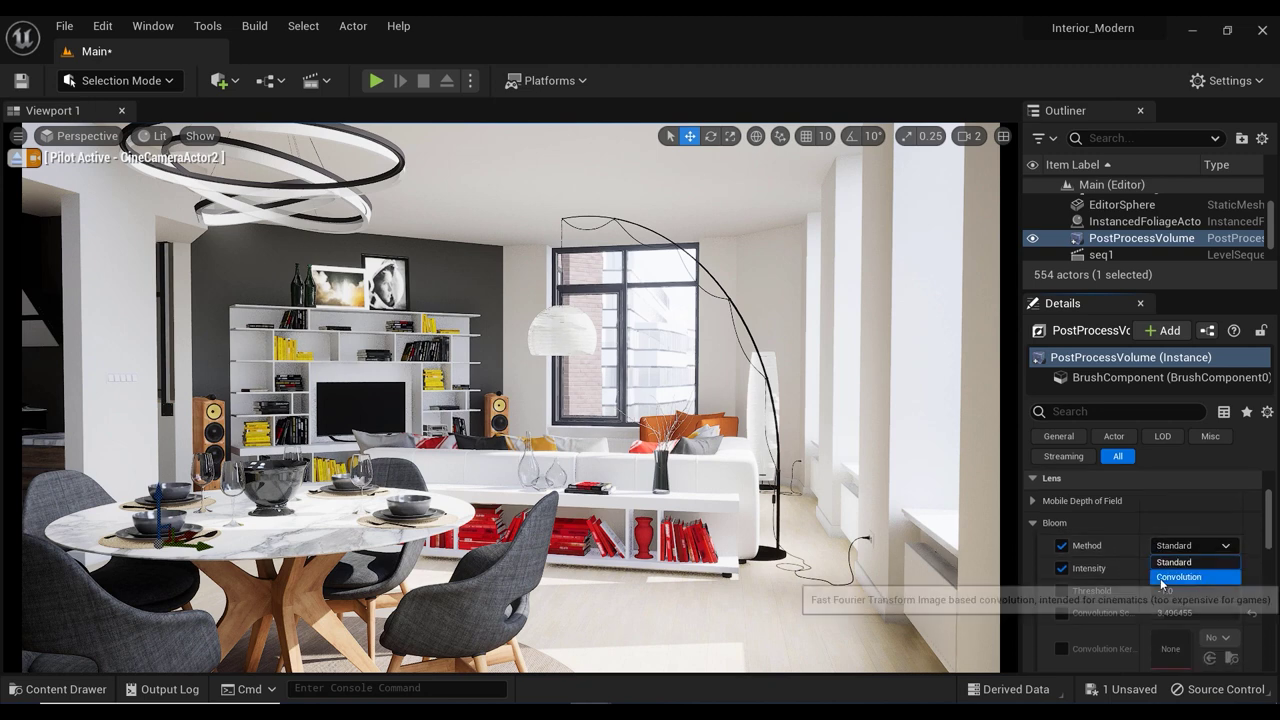
{"action": "left_click", "coordinate": [1162, 578]}
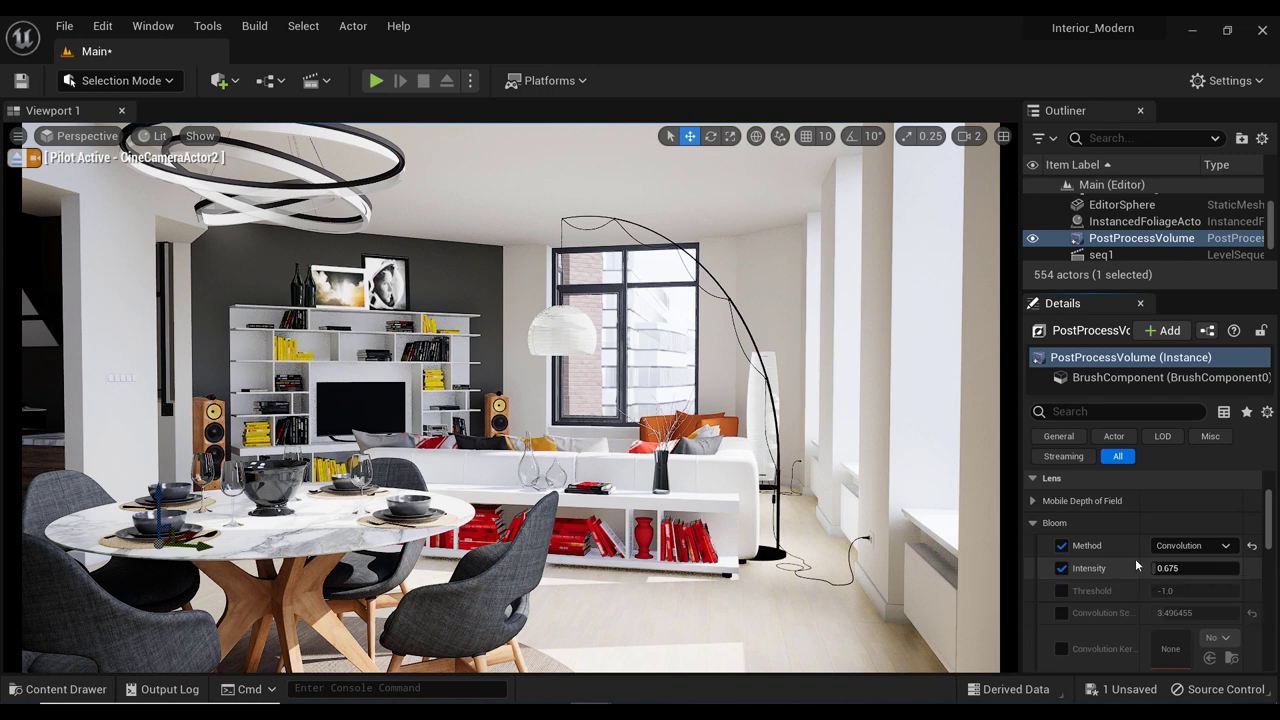
Step: Raise the Bloom intensity to about 1.09 and compare the scene with the intensity override off and on
{"action": "left_click_drag", "start_coordinate": [1155, 568], "coordinate": [1205, 568]}
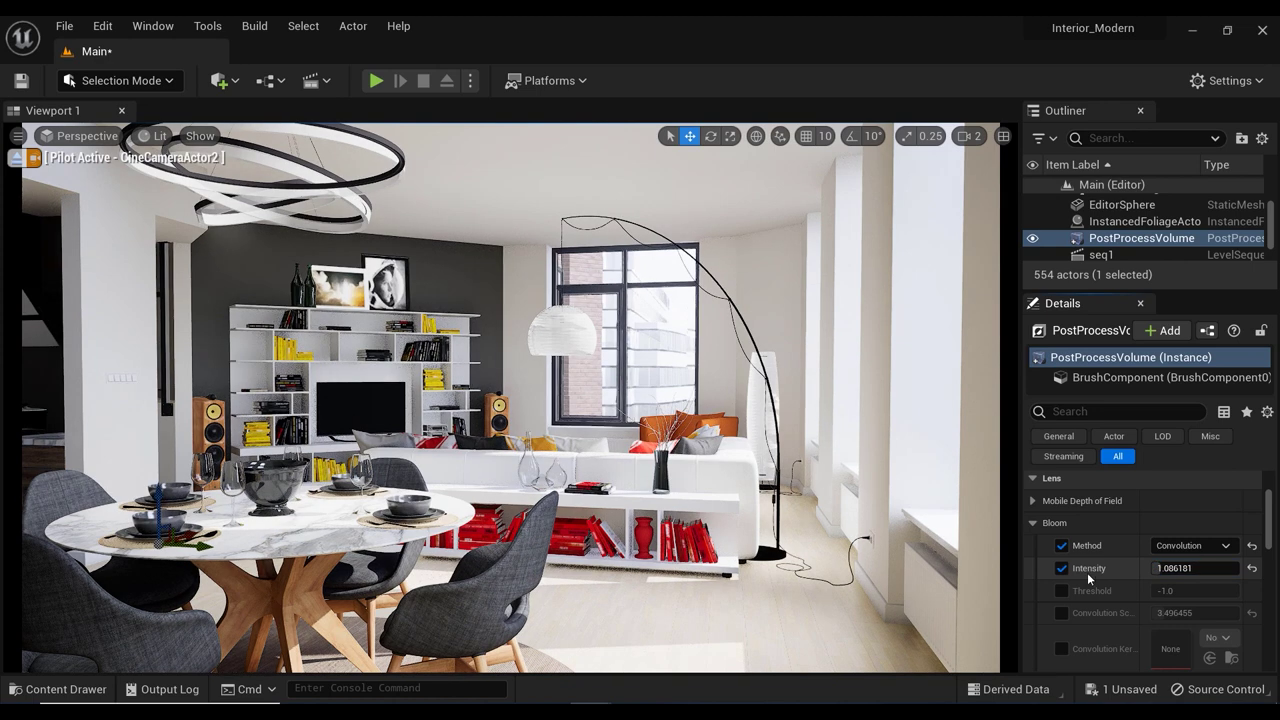
{"action": "left_click", "coordinate": [1062, 568]}
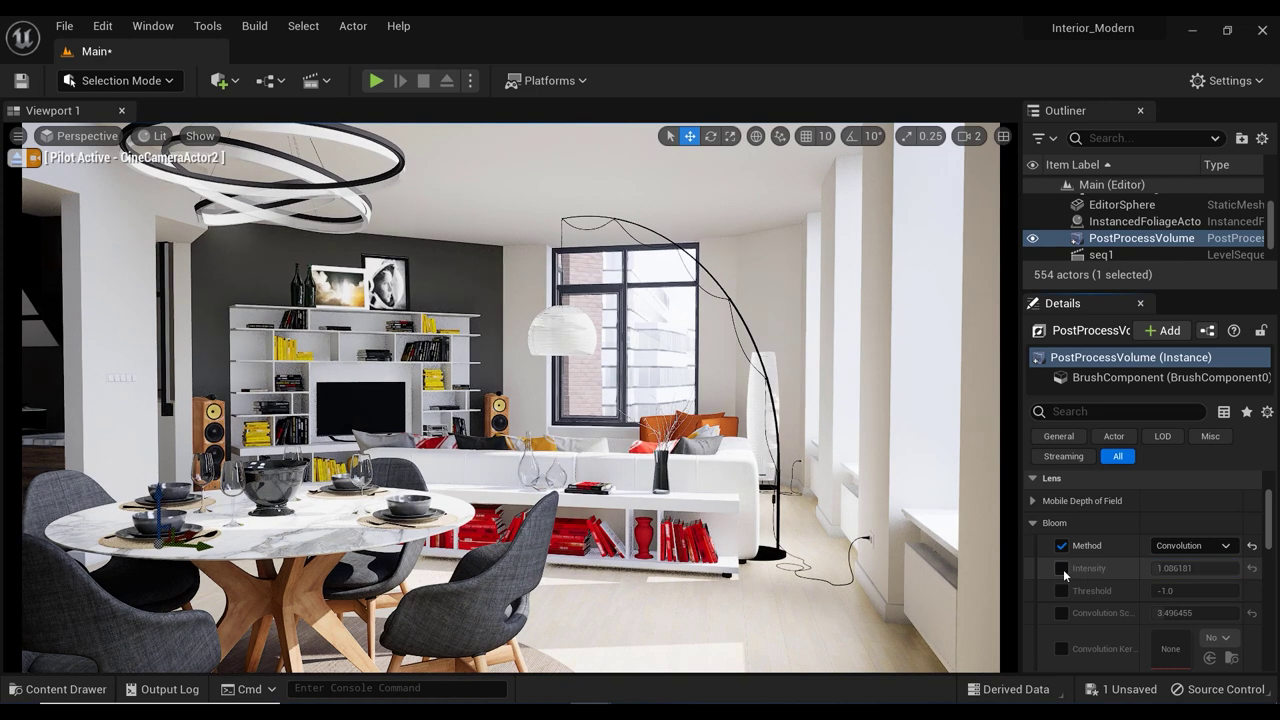
{"action": "left_click", "coordinate": [1062, 568]}
Step: Compare the room with the Bloom method override repeatedly disabled and enabled, leaving it enabled
{"action": "left_click", "coordinate": [1062, 546]}
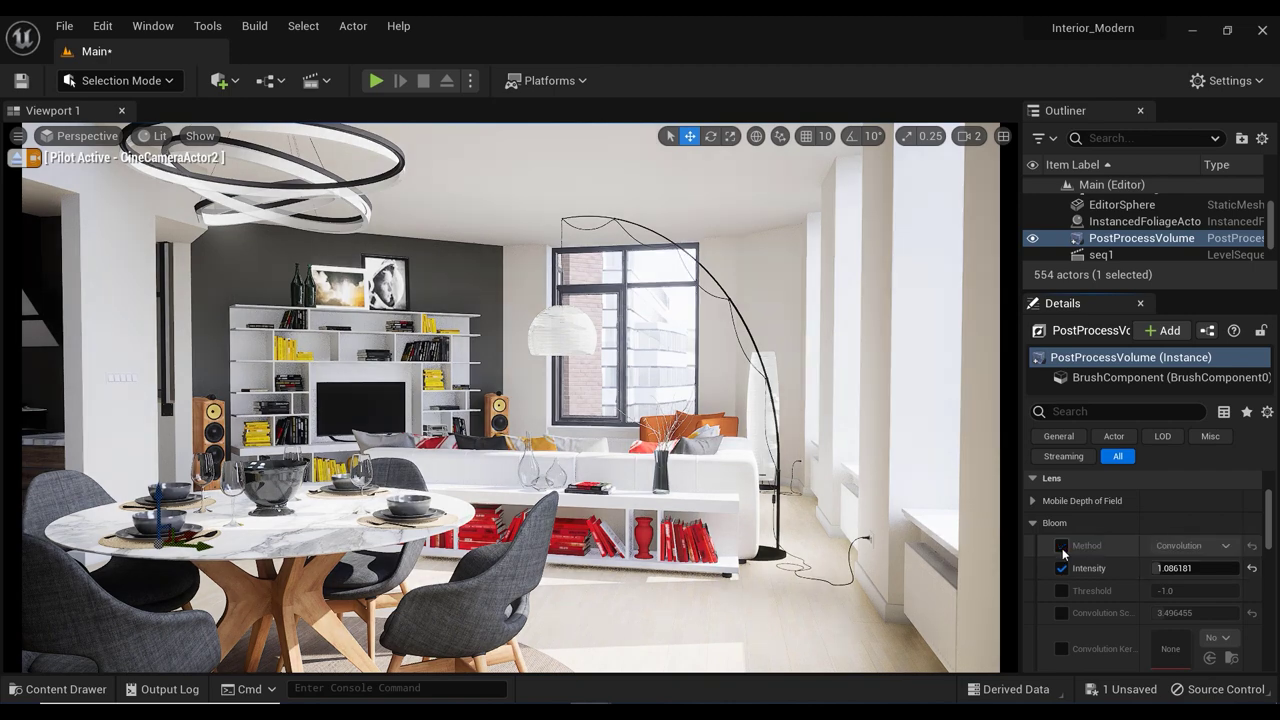
{"action": "left_click", "coordinate": [1062, 546]}
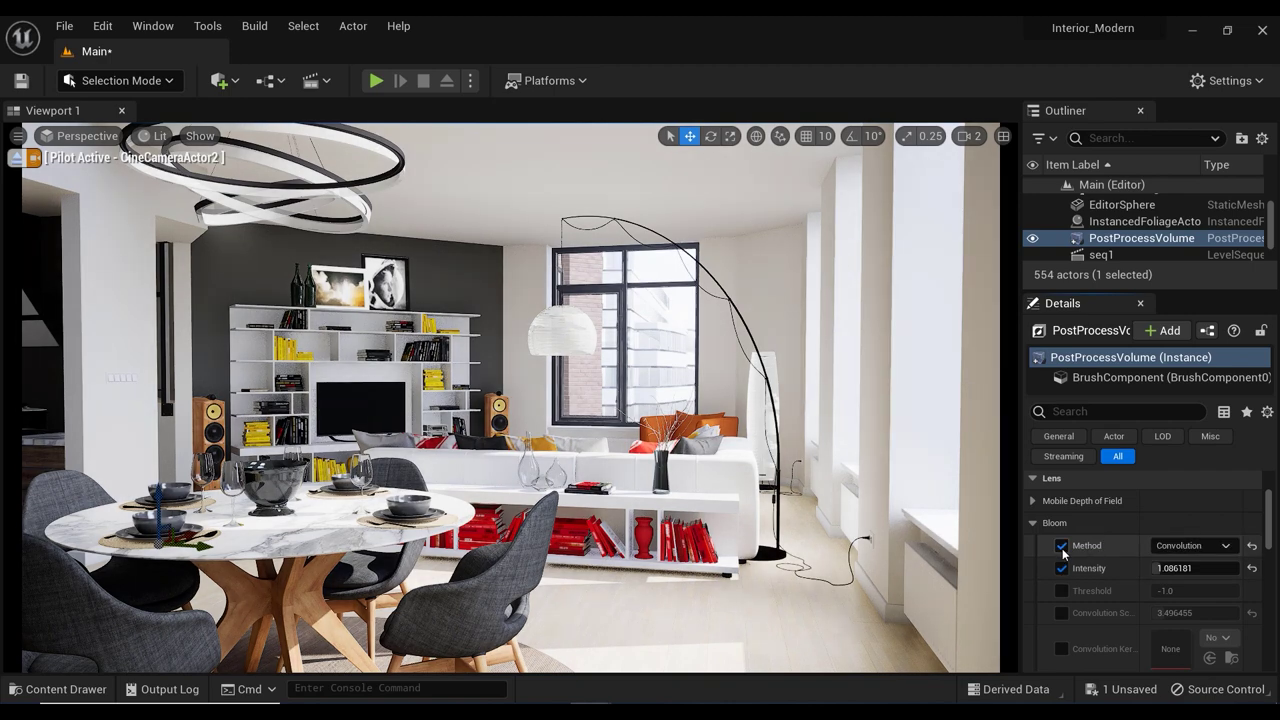
{"action": "left_click", "coordinate": [1062, 546]}
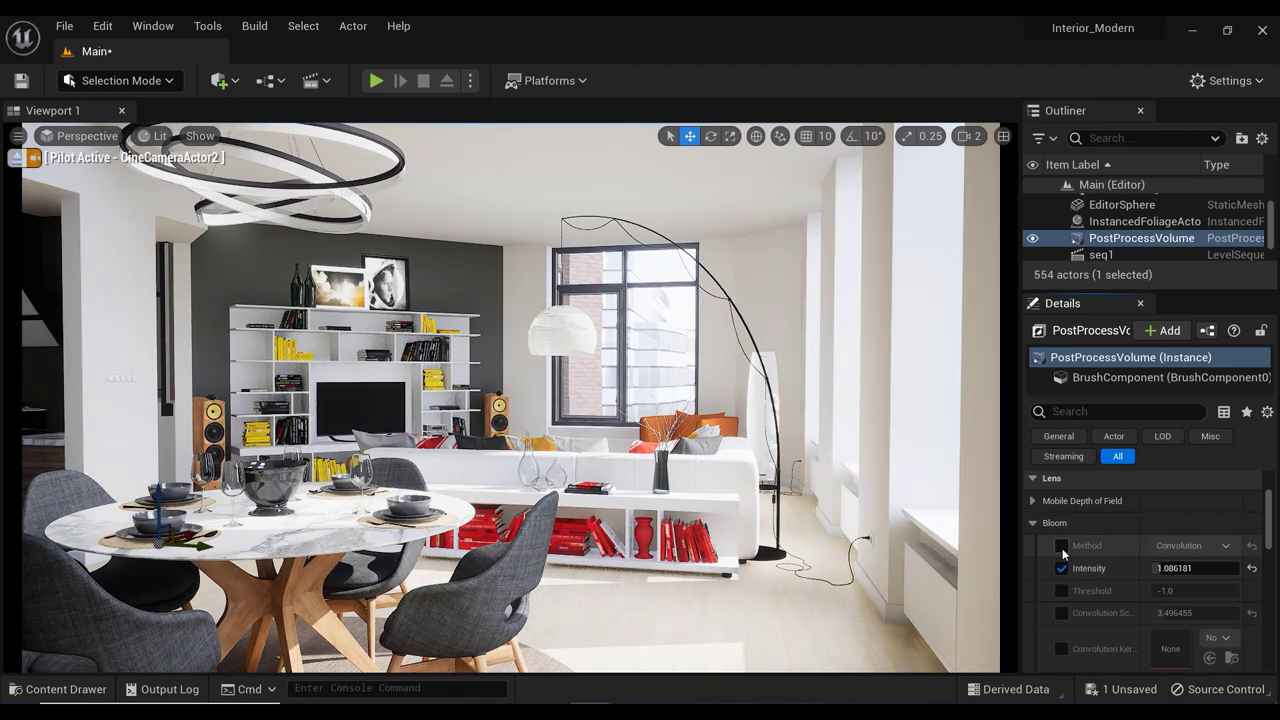
{"action": "left_click", "coordinate": [1062, 546]}
{"action": "left_click", "coordinate": [1062, 546]}
{"action": "left_click", "coordinate": [1062, 546]}
{"action": "middle_click_drag", "start_coordinate": [797, 447], "coordinate": [765, 448]}
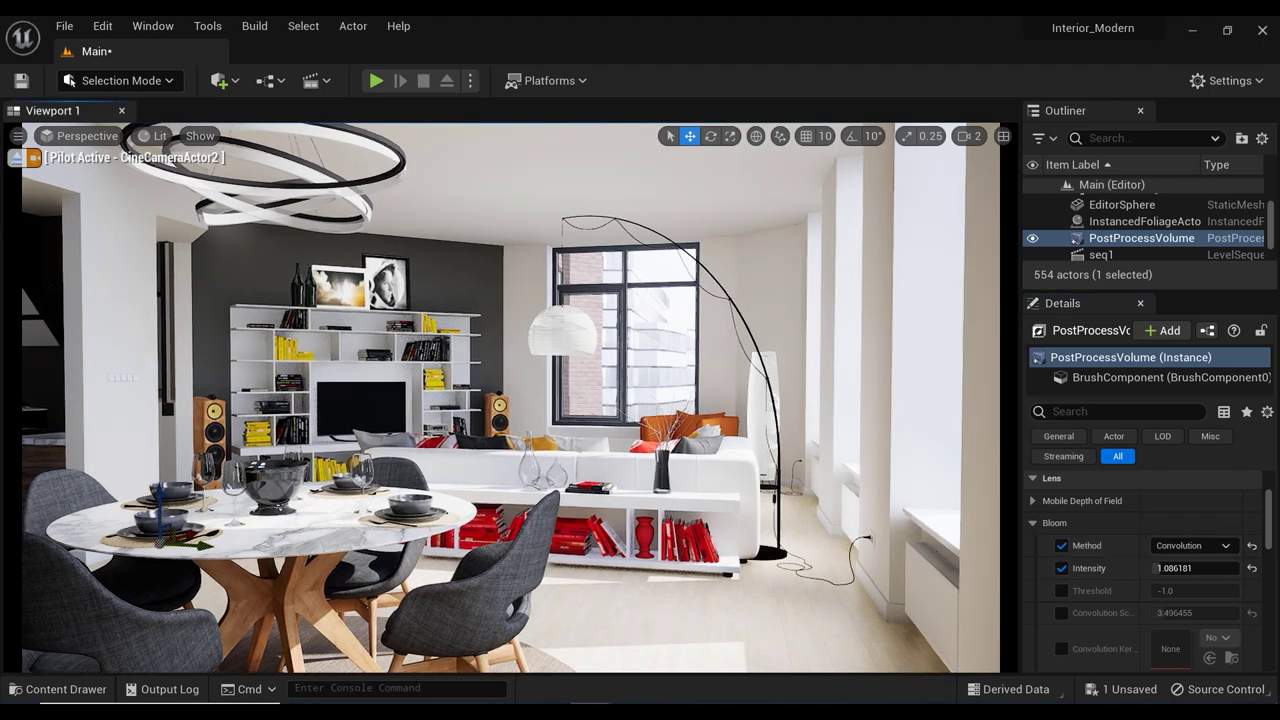
{"action": "left_click_drag", "start_coordinate": [770, 414], "coordinate": [766, 410]}
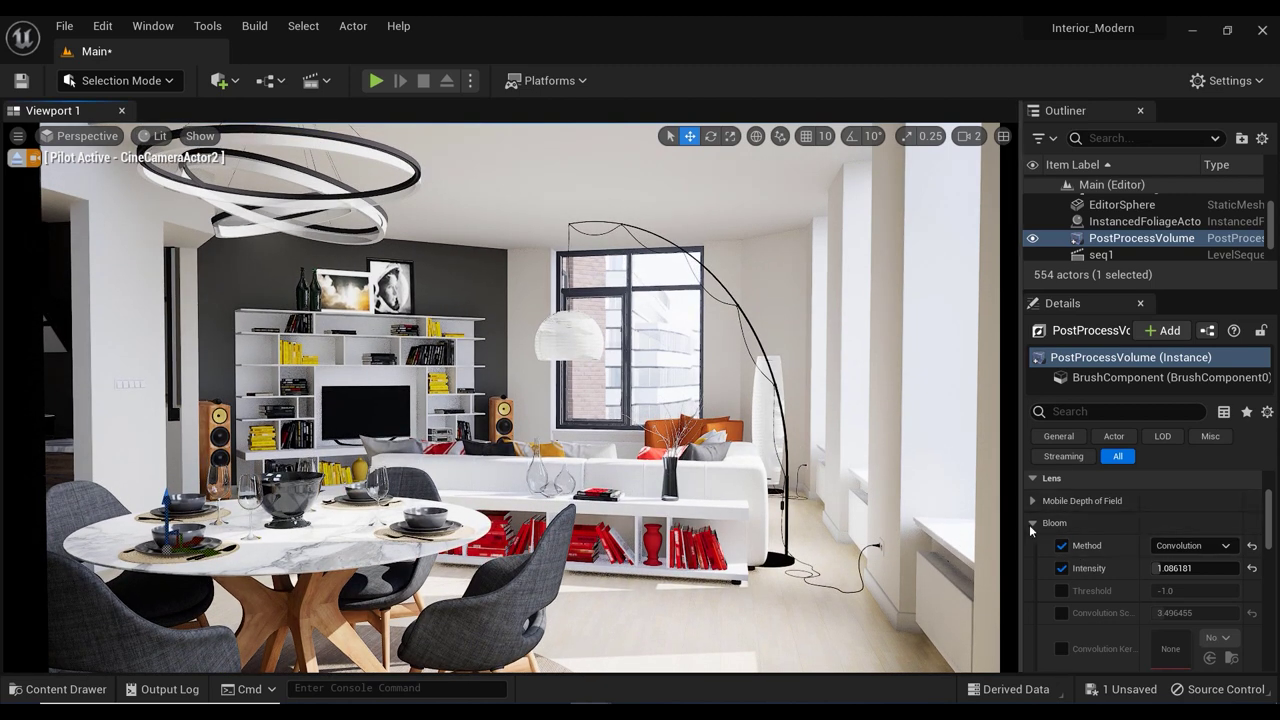
{"action": "left_click", "coordinate": [1032, 523]}
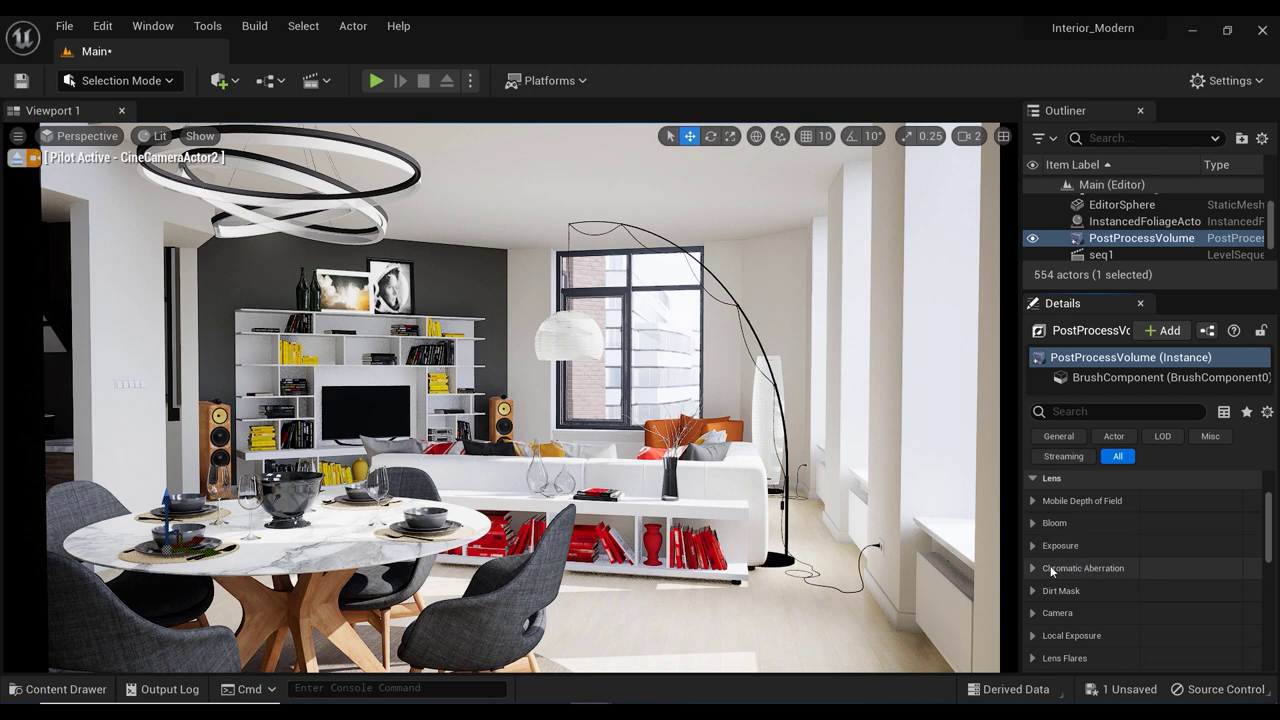
Step: Enable the Chromatic Aberration intensity and set it to about 0.22
{"action": "left_click", "coordinate": [1034, 568]}
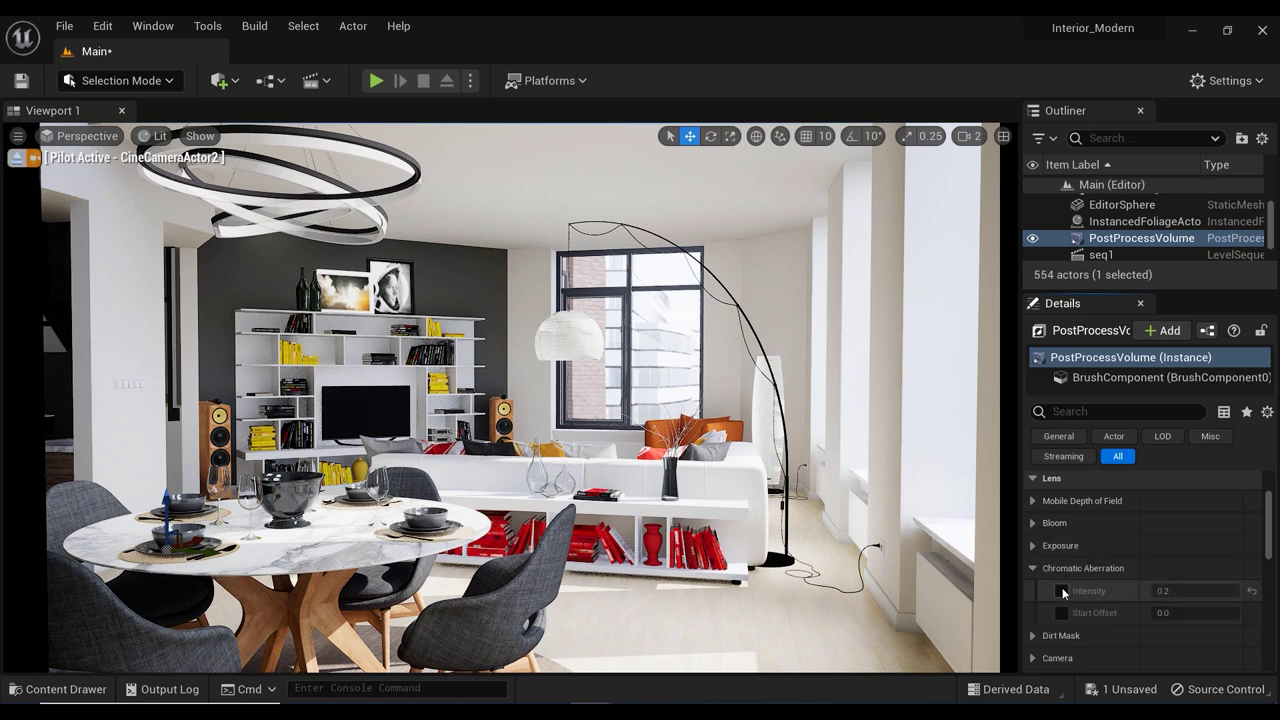
{"action": "left_click", "coordinate": [1062, 591]}
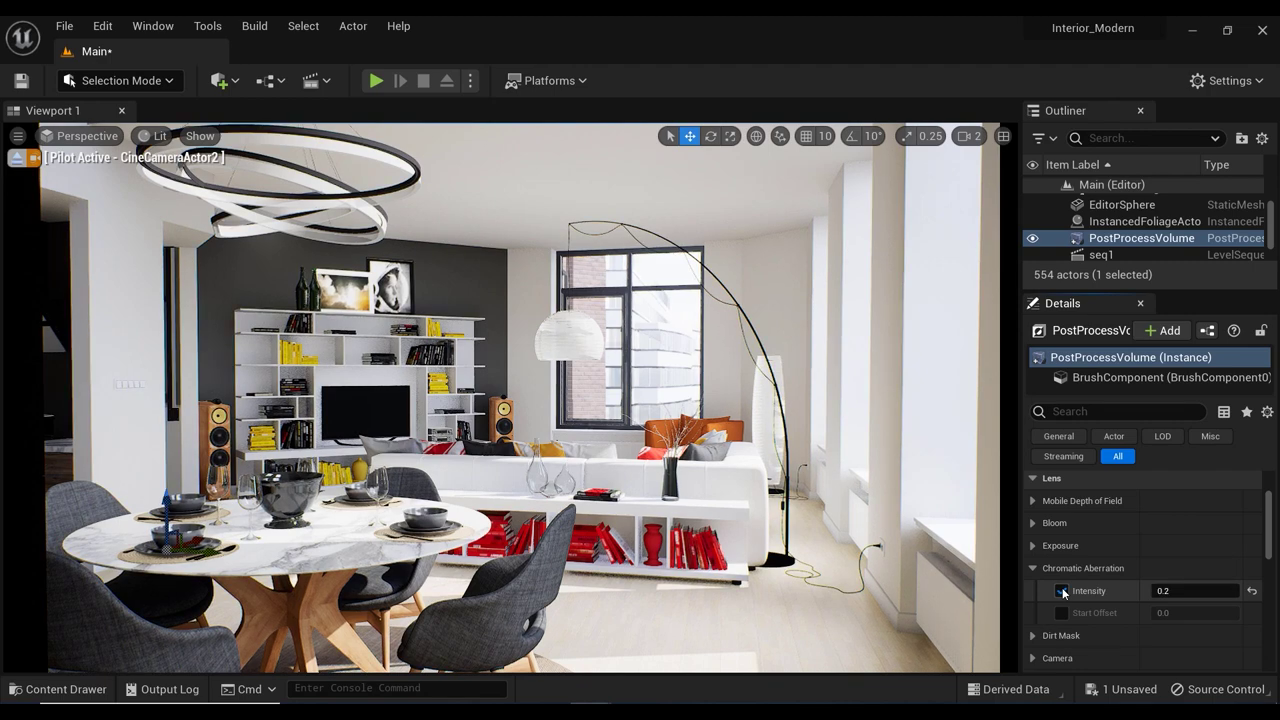
{"action": "mouse_move", "coordinate": [1148, 598]}
{"action": "left_mouse_down"}
{"action": "mouse_move", "coordinate": [1200, 598]}
{"action": "mouse_move", "coordinate": [1153, 598]}
{"action": "left_mouse_up"}
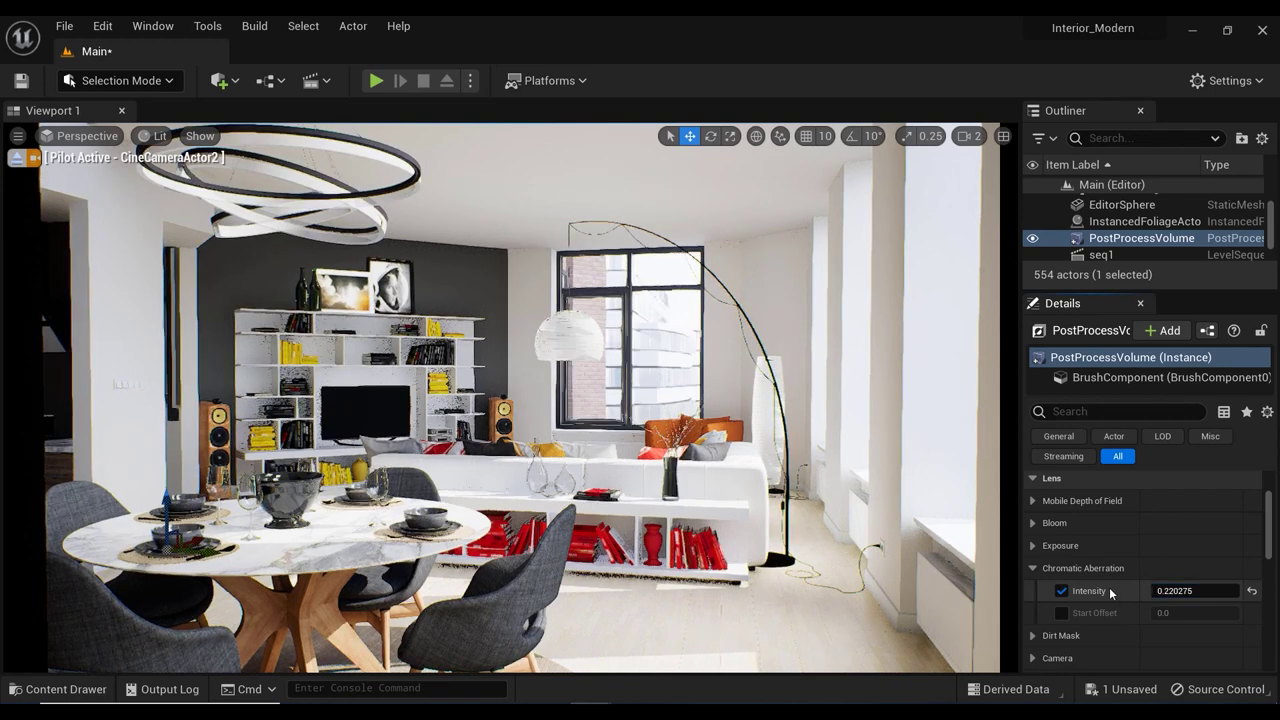
Step: Compare the view with the Chromatic Aberration intensity off and on, leave it enabled and collapse its settings
{"action": "left_click", "coordinate": [1062, 589]}
{"action": "left_click", "coordinate": [1062, 589]}
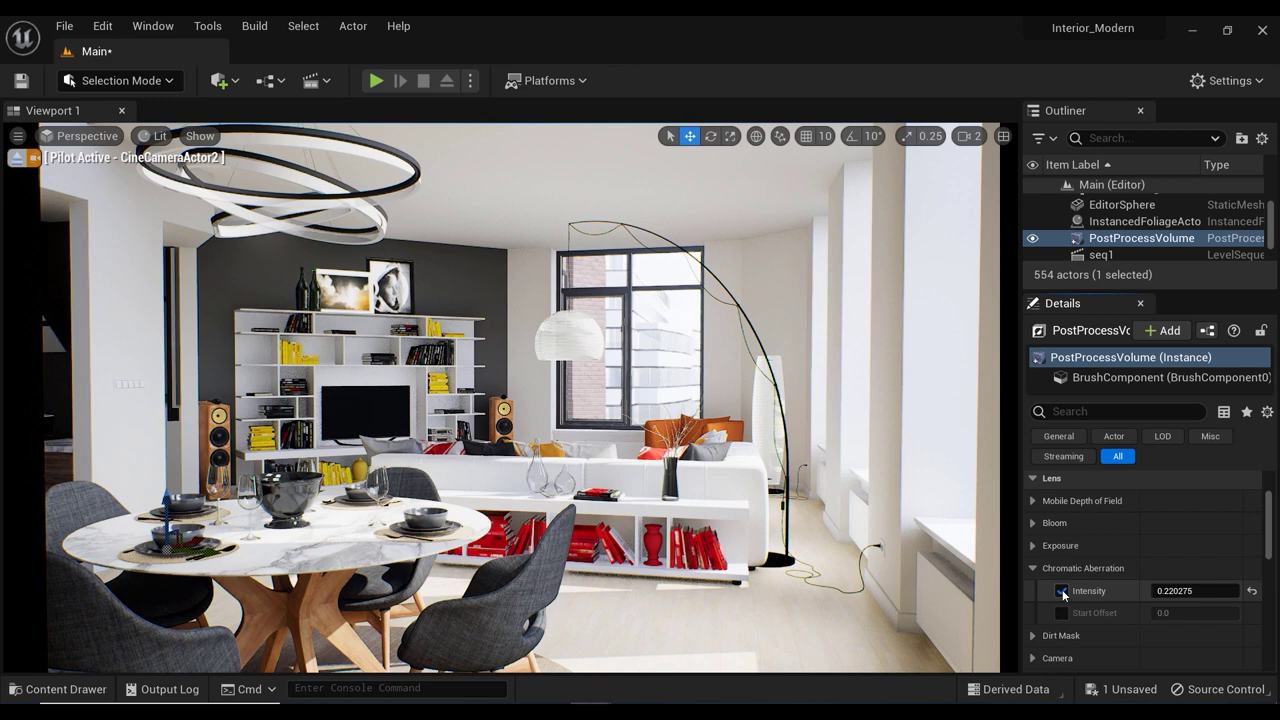
{"action": "left_click", "coordinate": [1062, 589]}
{"action": "left_click", "coordinate": [1060, 589]}
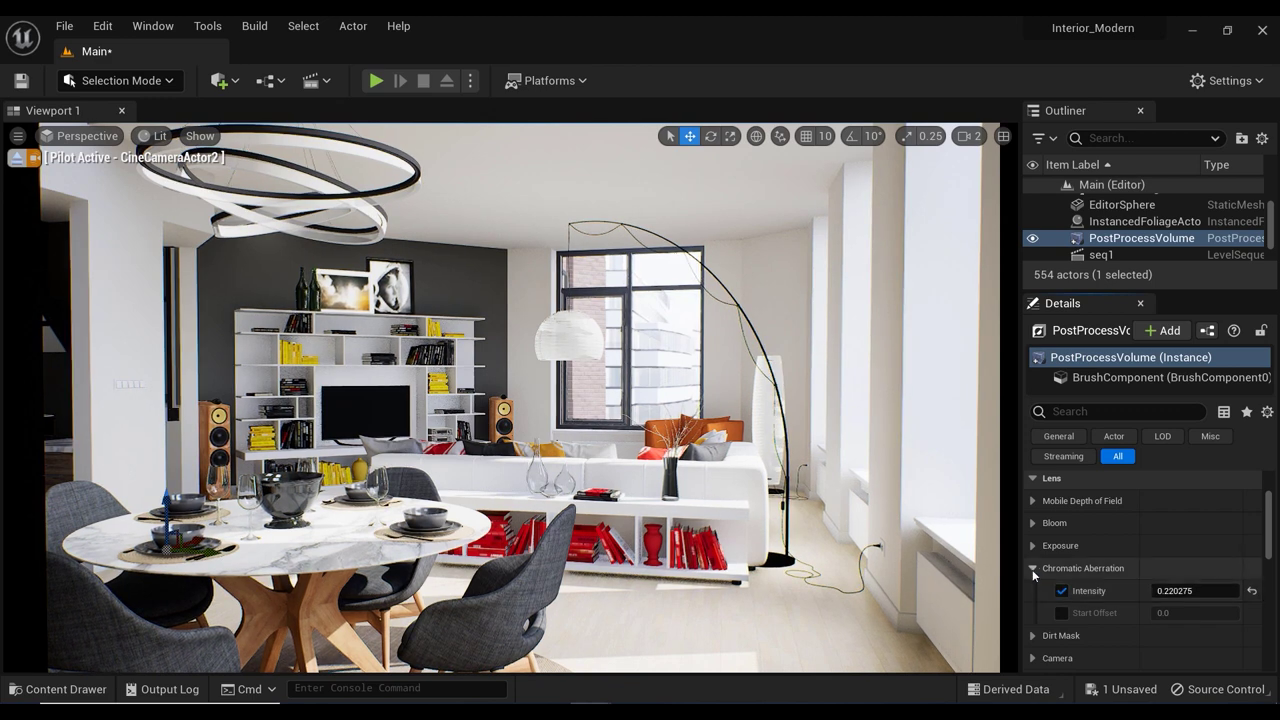
{"action": "left_click", "coordinate": [1032, 568]}
Step: Enable Vignette Intensity in the Image Effects settings and raise it to about 0.61
{"action": "scroll", "coordinate": [1068, 589], "scroll_direction": "down", "scroll_amount": 1}
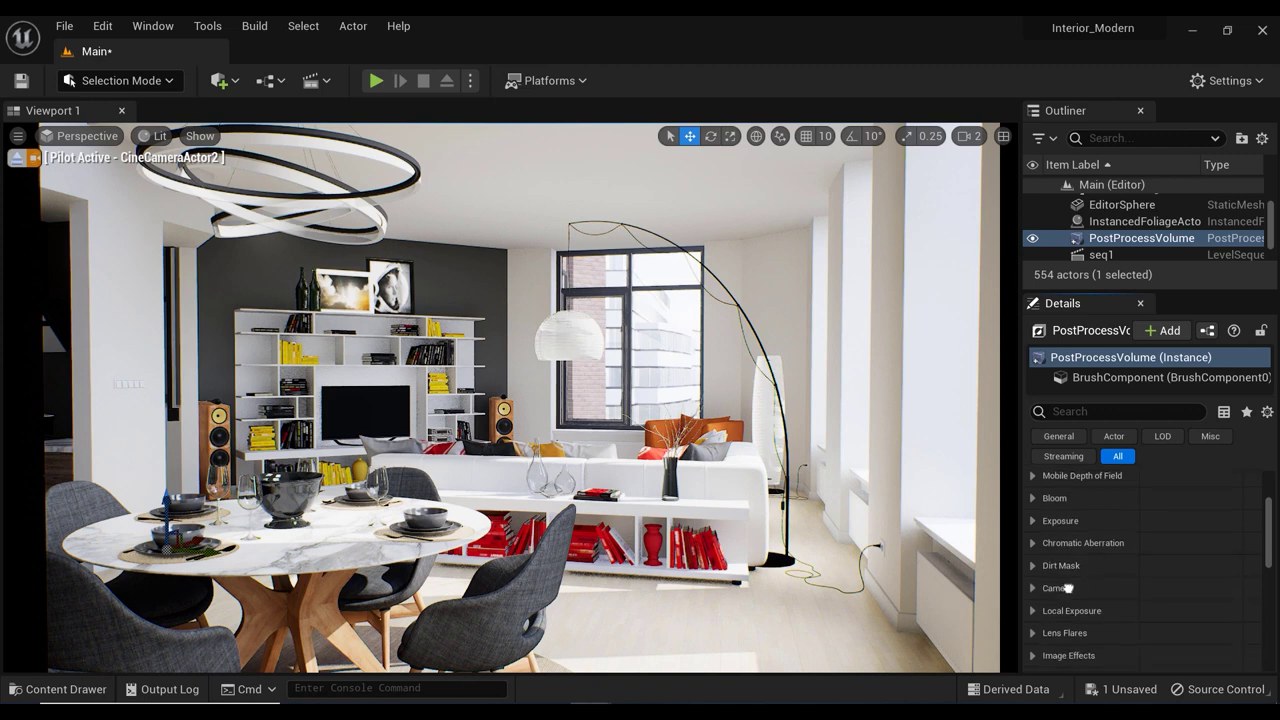
{"action": "scroll", "coordinate": [1068, 589], "scroll_direction": "down", "scroll_amount": 4}
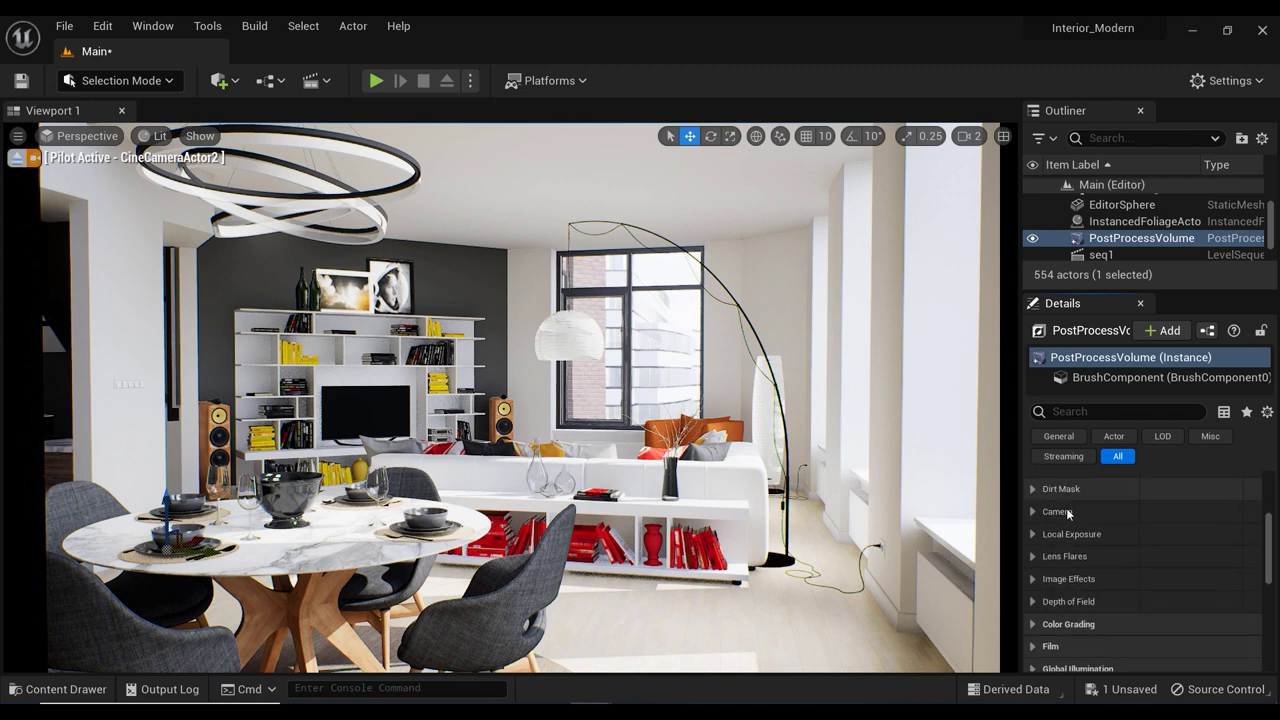
{"action": "left_click", "coordinate": [1032, 579]}
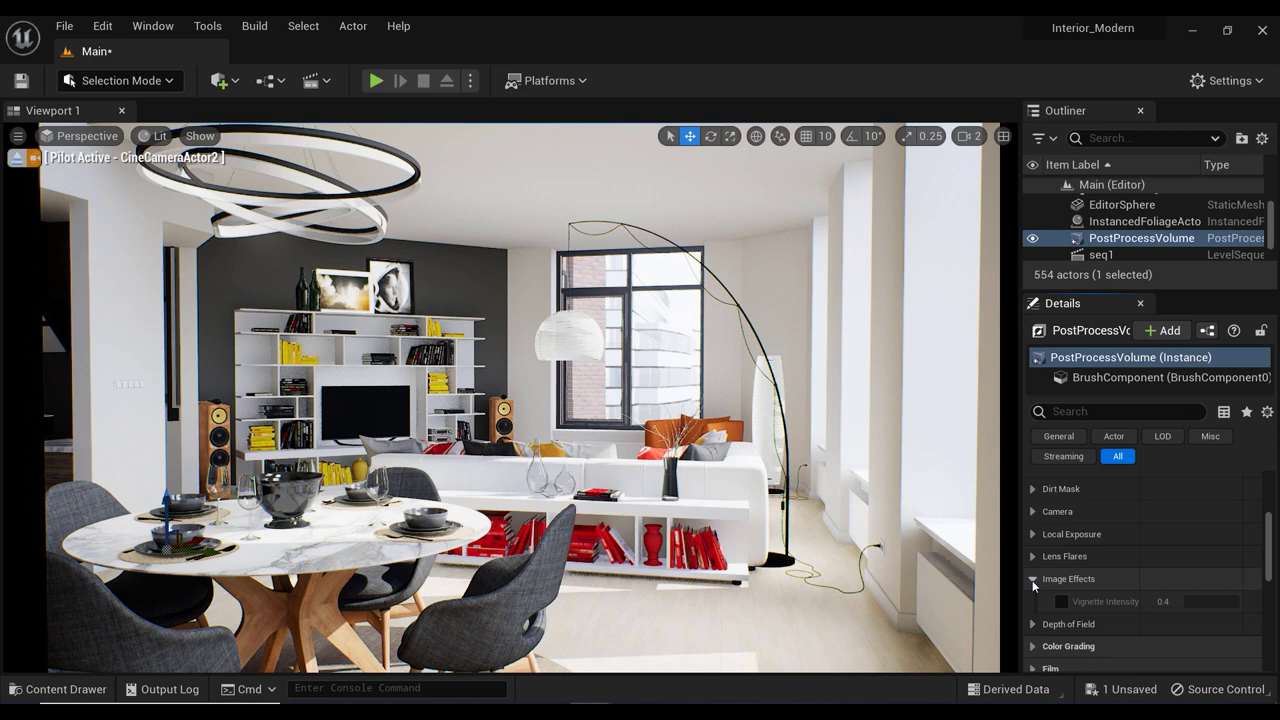
{"action": "scroll", "coordinate": [1091, 612], "scroll_direction": "down", "scroll_amount": 1}
{"action": "left_click", "coordinate": [1062, 586]}
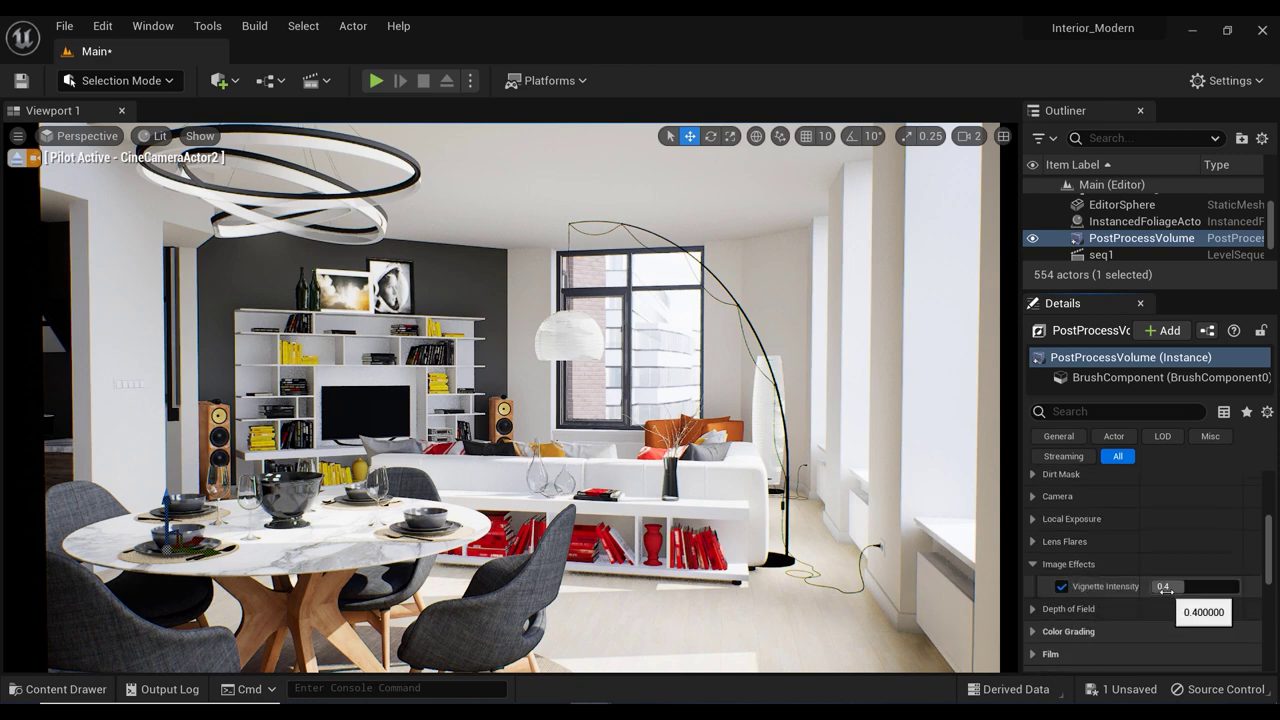
{"action": "left_click", "coordinate": [1161, 586]}
{"action": "left_click_drag", "start_coordinate": [1187, 586], "coordinate": [1242, 586]}
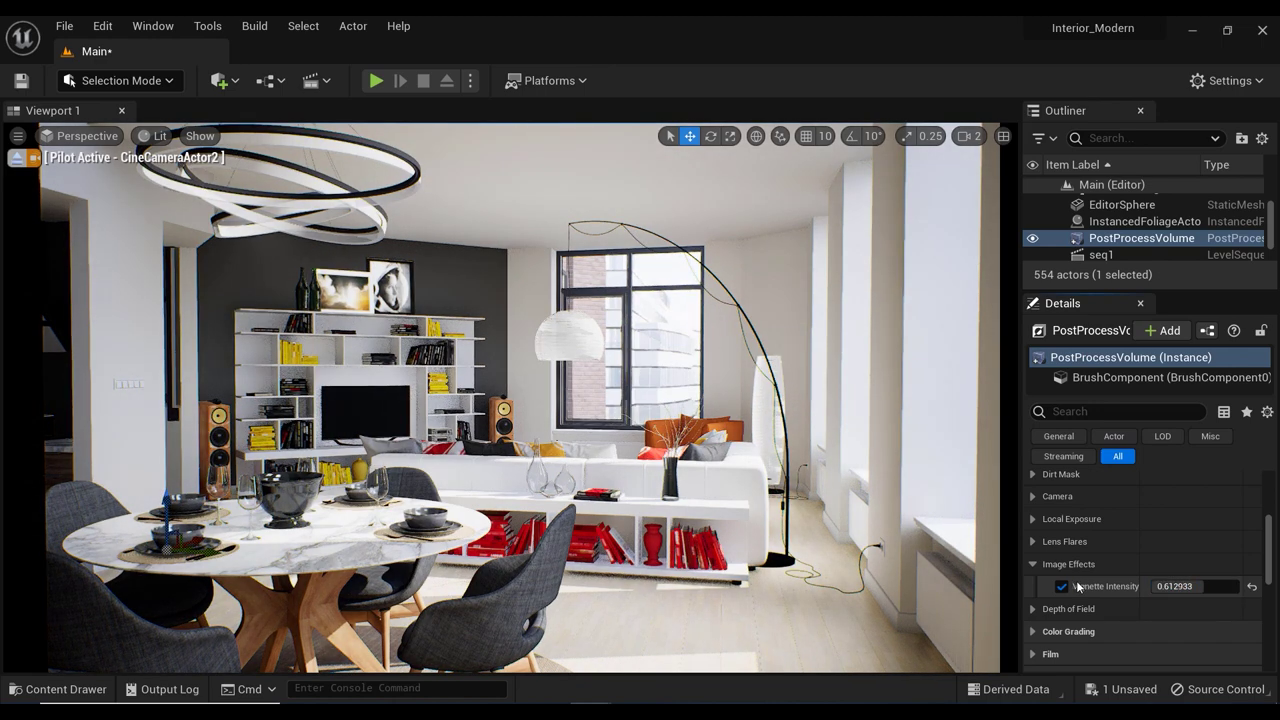
Step: Compare the view with the vignette override off and on, leaving it enabled
{"action": "left_click", "coordinate": [1067, 585]}
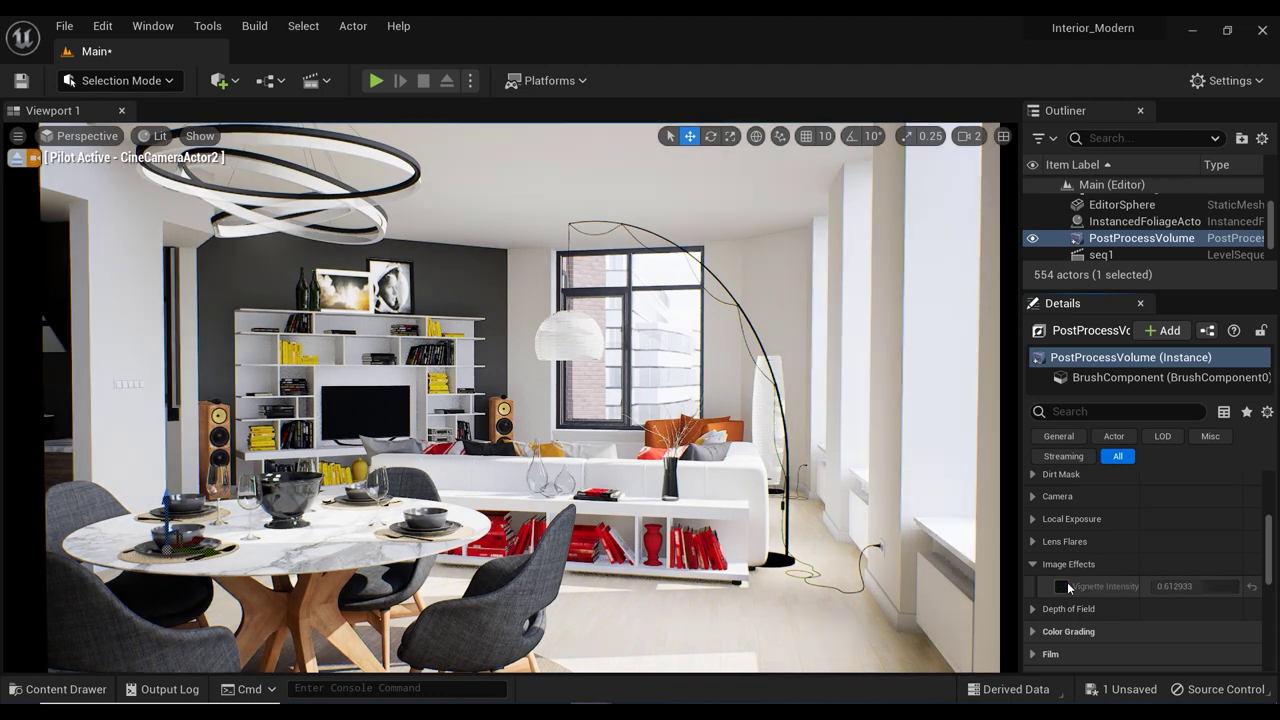
{"action": "left_click", "coordinate": [1067, 585]}
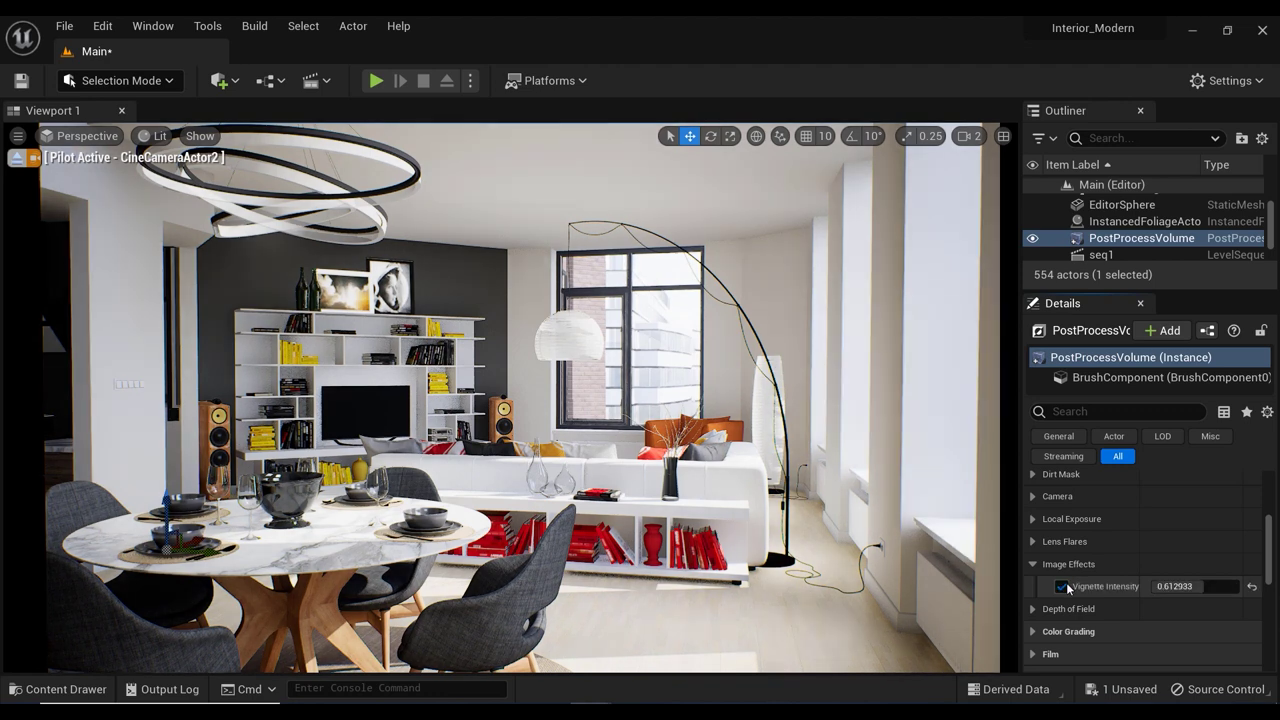
{"action": "left_click", "coordinate": [1066, 584]}
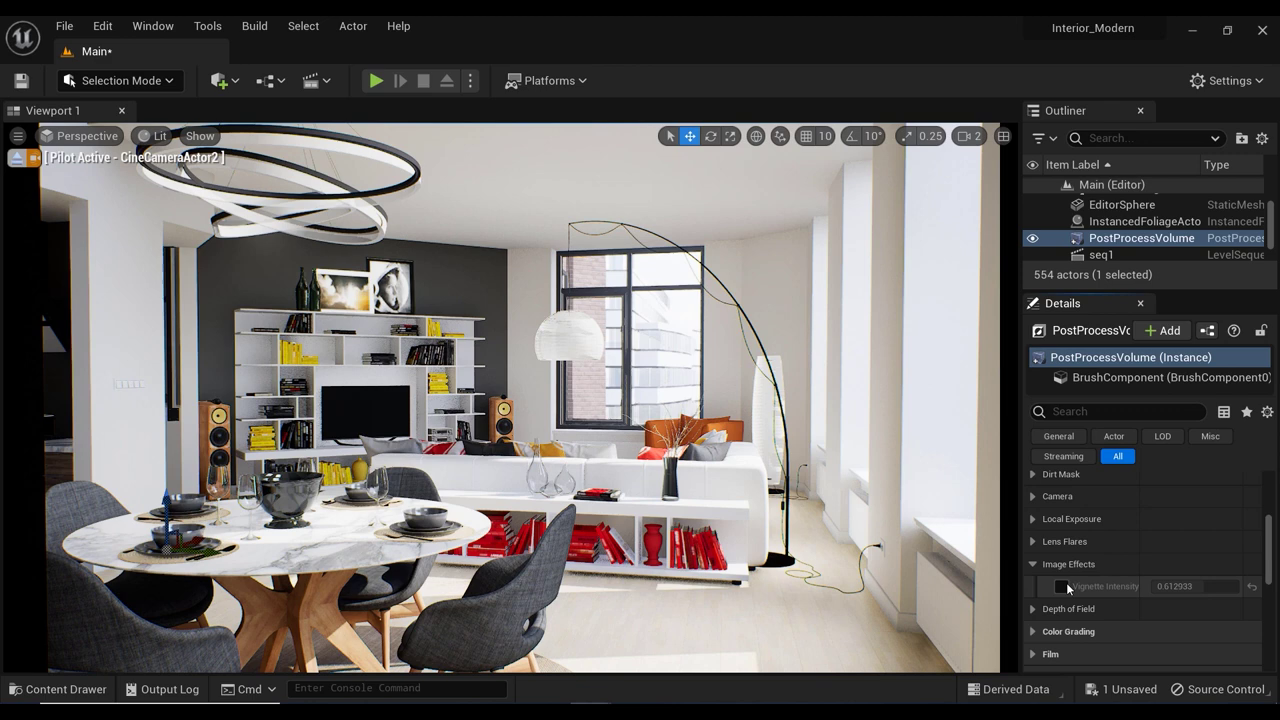
{"action": "left_click", "coordinate": [1062, 586]}
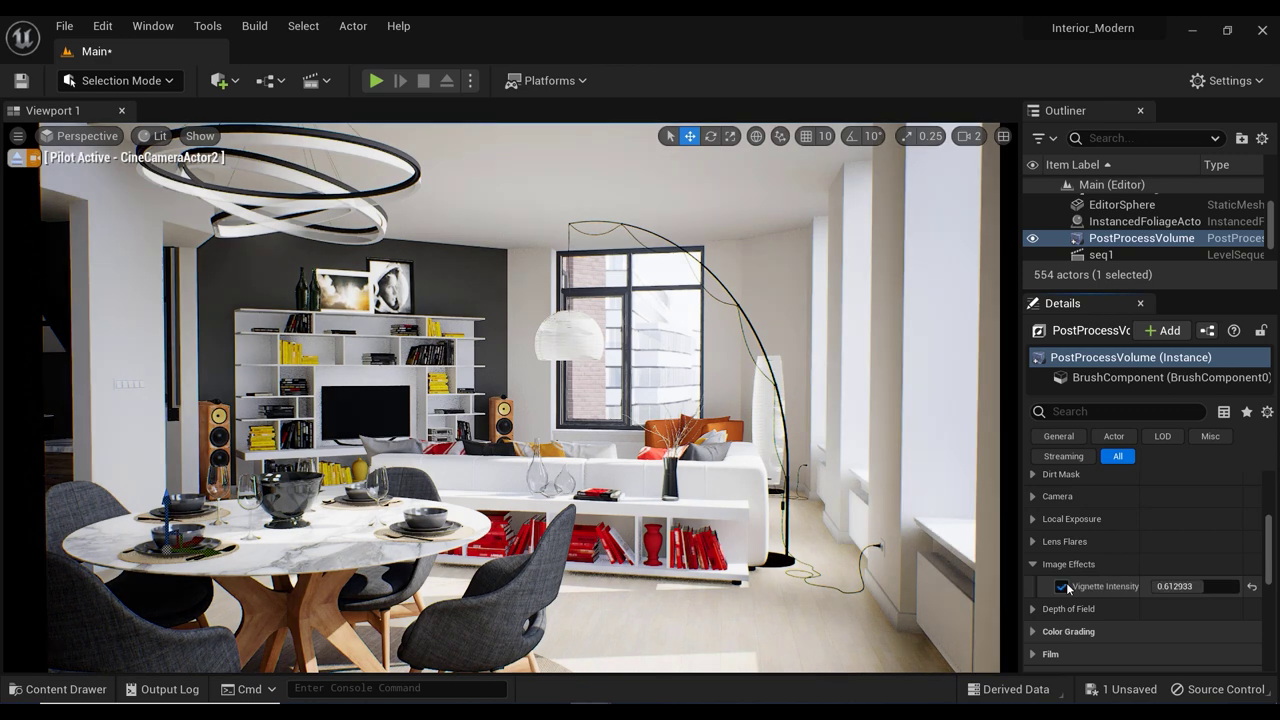
Step: Set the Vignette Intensity to 0.6 and check its effect off and on before collapsing Image Effects
{"action": "left_click", "coordinate": [1175, 587]}
{"action": "type", "text": "0.6"}
{"action": "key", "text": "Return"}
{"action": "left_click", "coordinate": [1060, 585]}
{"action": "left_click", "coordinate": [1060, 585]}
{"action": "left_click", "coordinate": [1035, 566]}
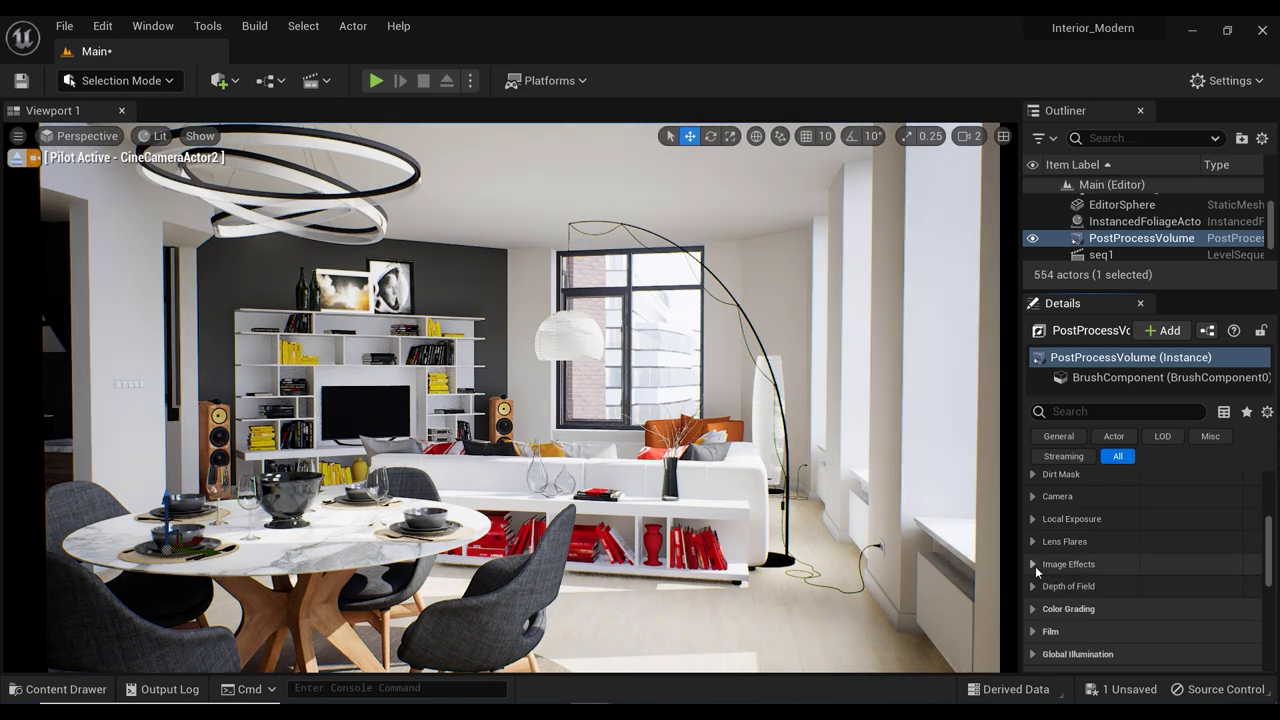
Step: Enable the Color Grading Temperature Type as White Balance, then enable Temp and raise it to about 6797
{"action": "scroll", "coordinate": [1085, 575], "scroll_direction": "down", "scroll_amount": 2}
{"action": "scroll", "coordinate": [1085, 568], "scroll_direction": "down", "scroll_amount": 2}
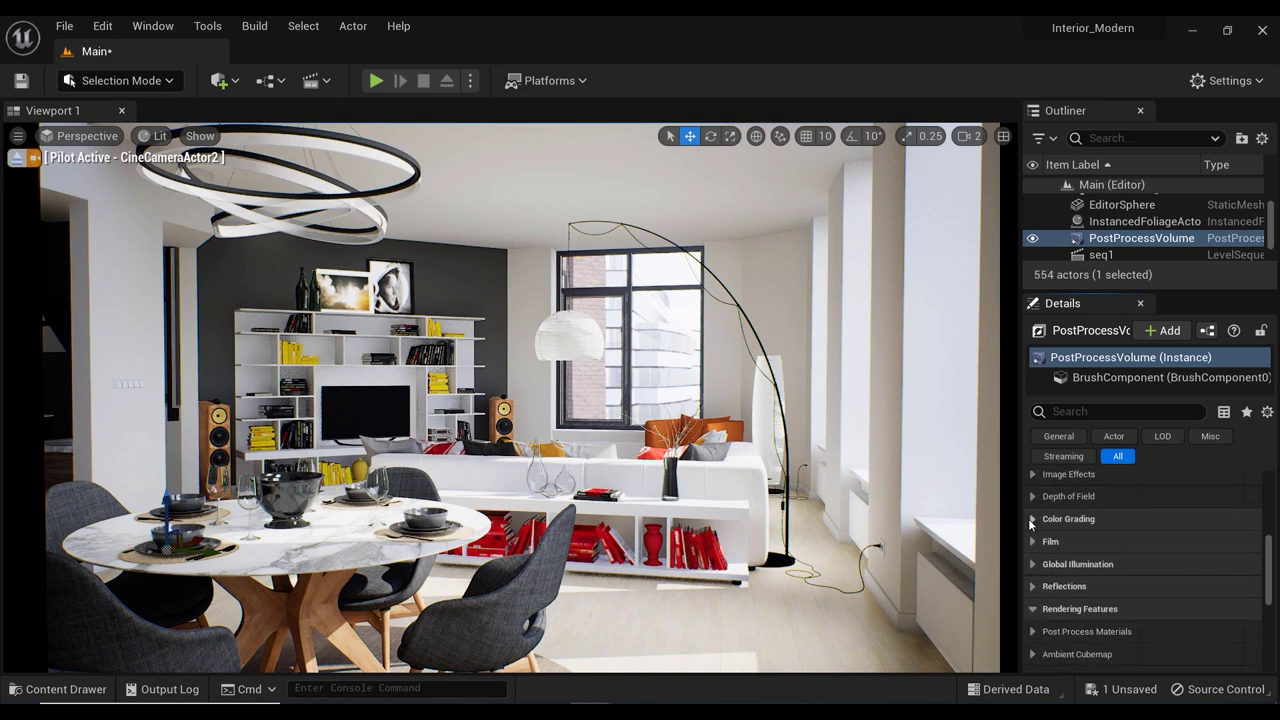
{"action": "left_click", "coordinate": [1031, 520]}
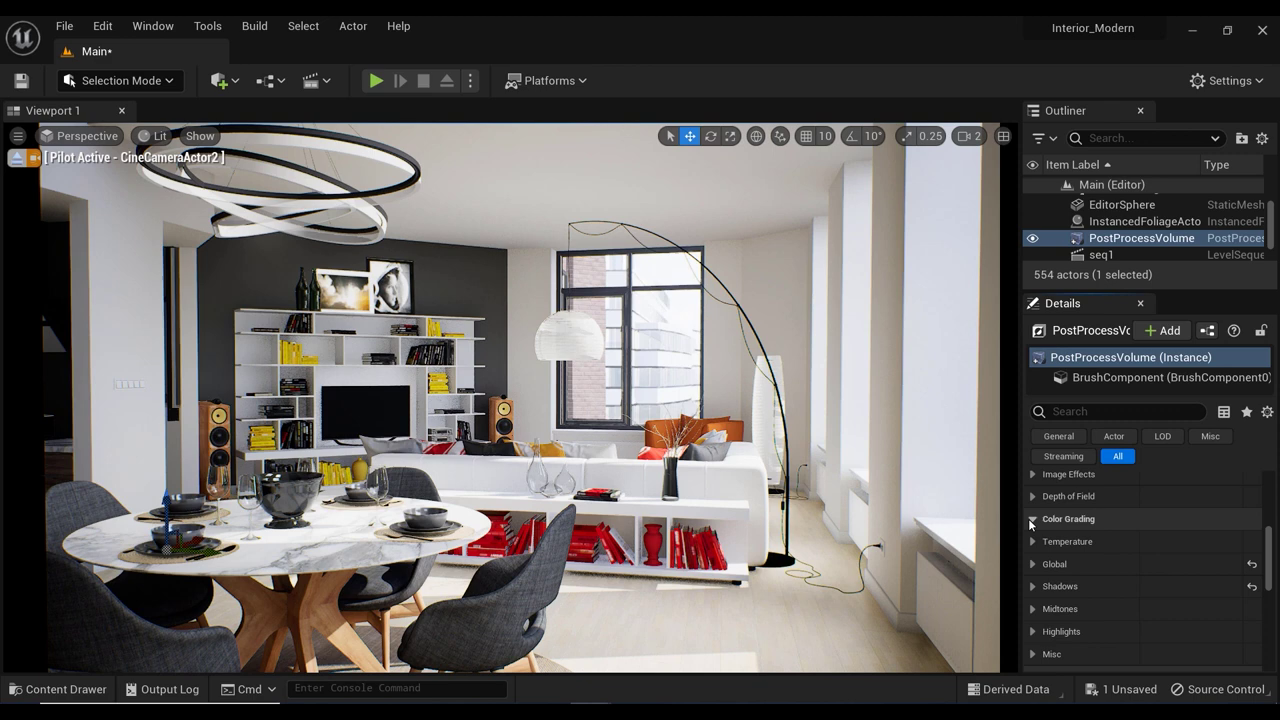
{"action": "scroll", "coordinate": [1060, 539], "scroll_direction": "down", "scroll_amount": 1}
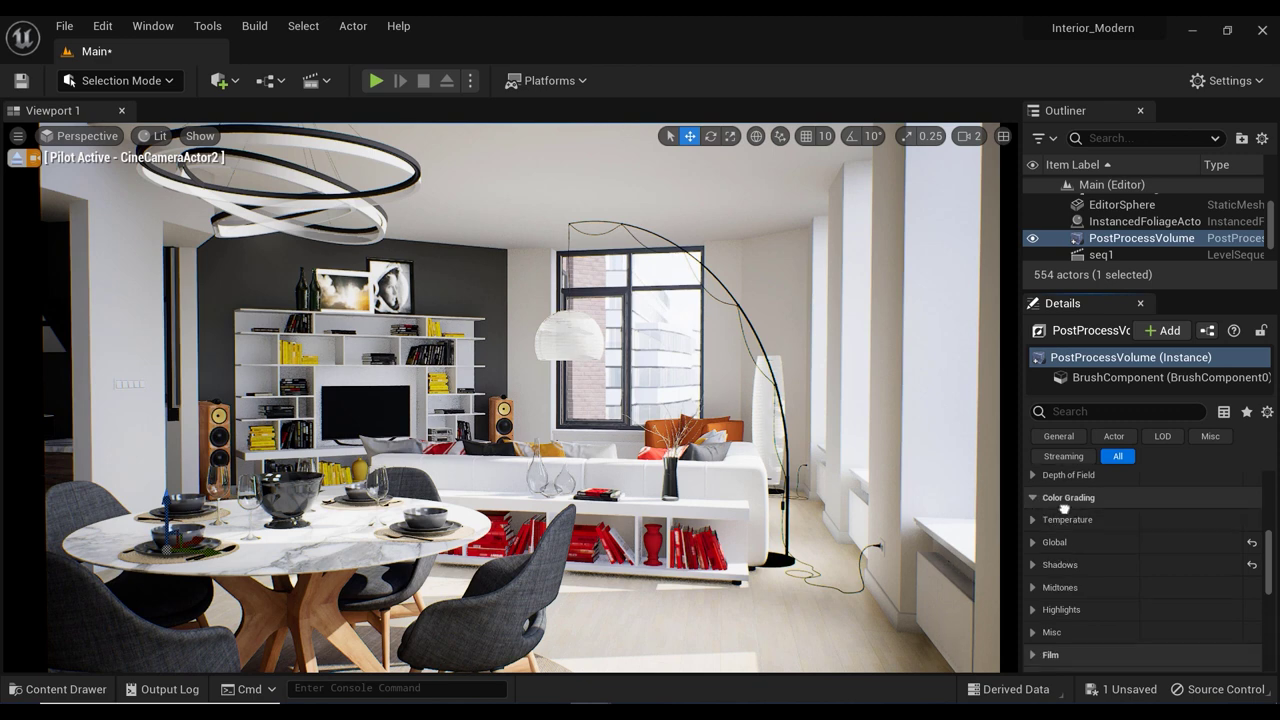
{"action": "left_click", "coordinate": [1035, 520]}
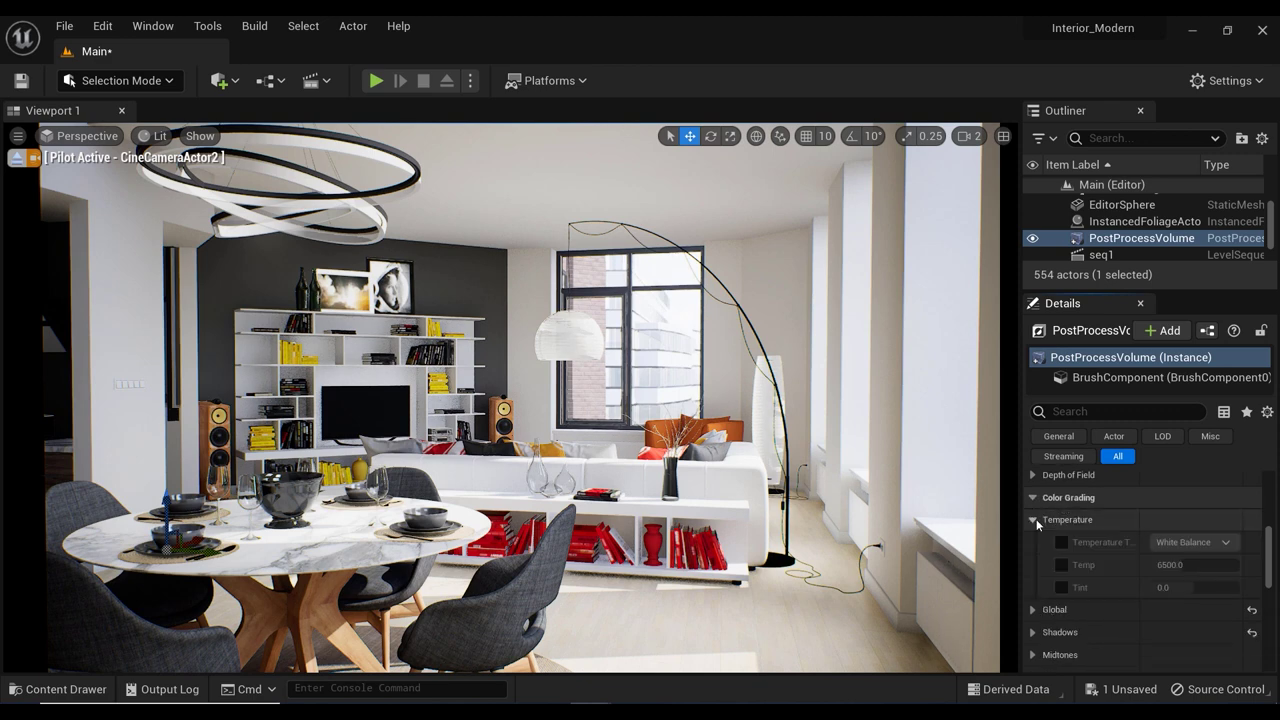
{"action": "left_click", "coordinate": [1062, 542]}
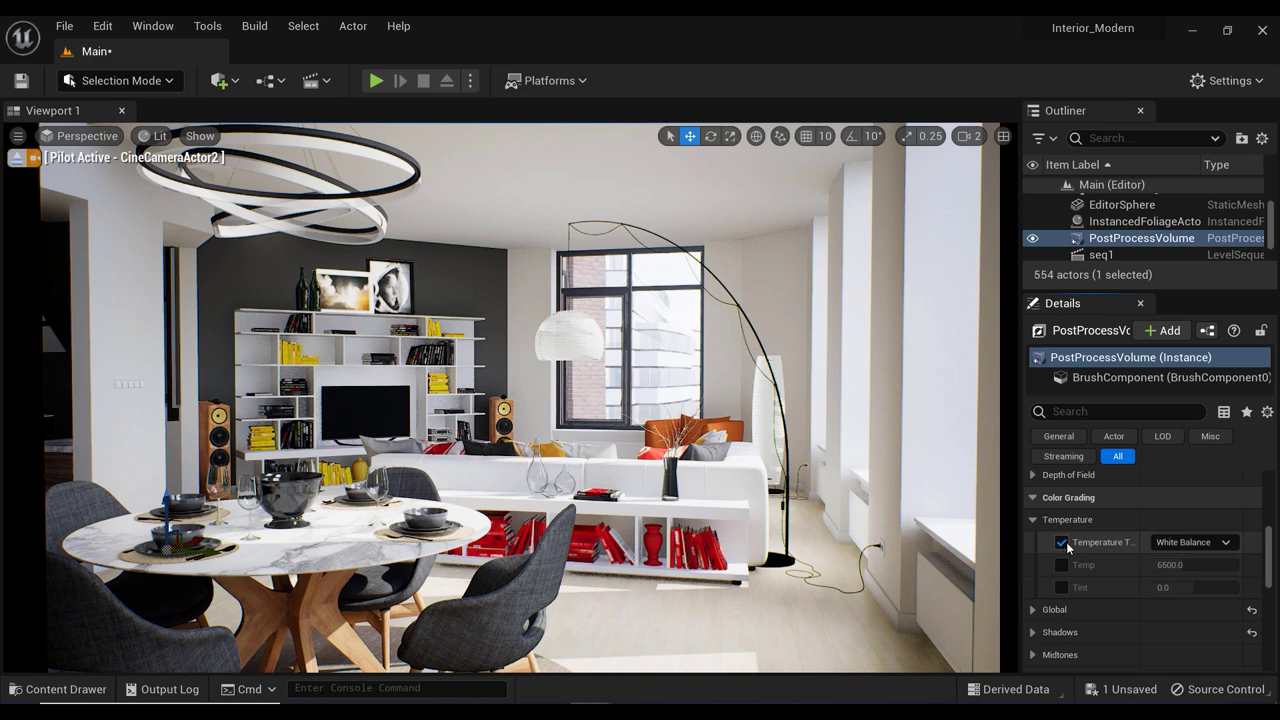
{"action": "left_click", "coordinate": [1186, 545]}
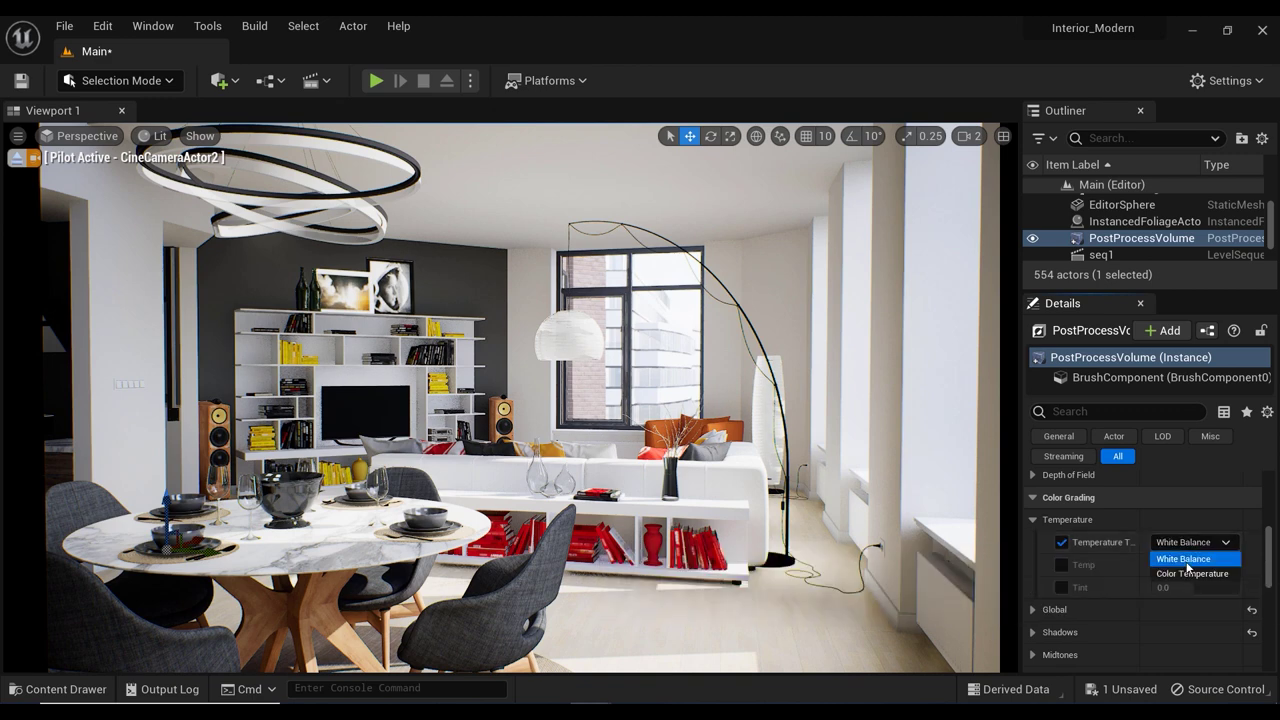
{"action": "left_click", "coordinate": [1185, 559]}
{"action": "left_click", "coordinate": [1062, 565]}
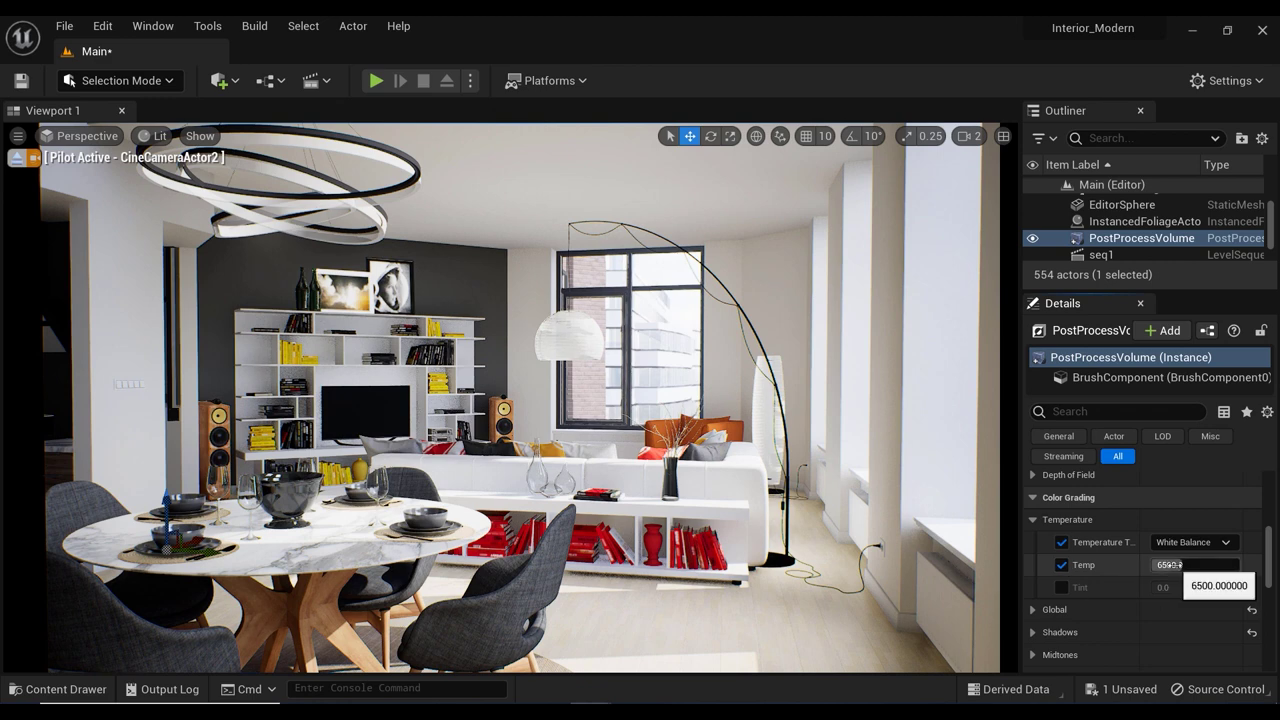
{"action": "left_click_drag", "start_coordinate": [1178, 565], "coordinate": [1183, 565]}
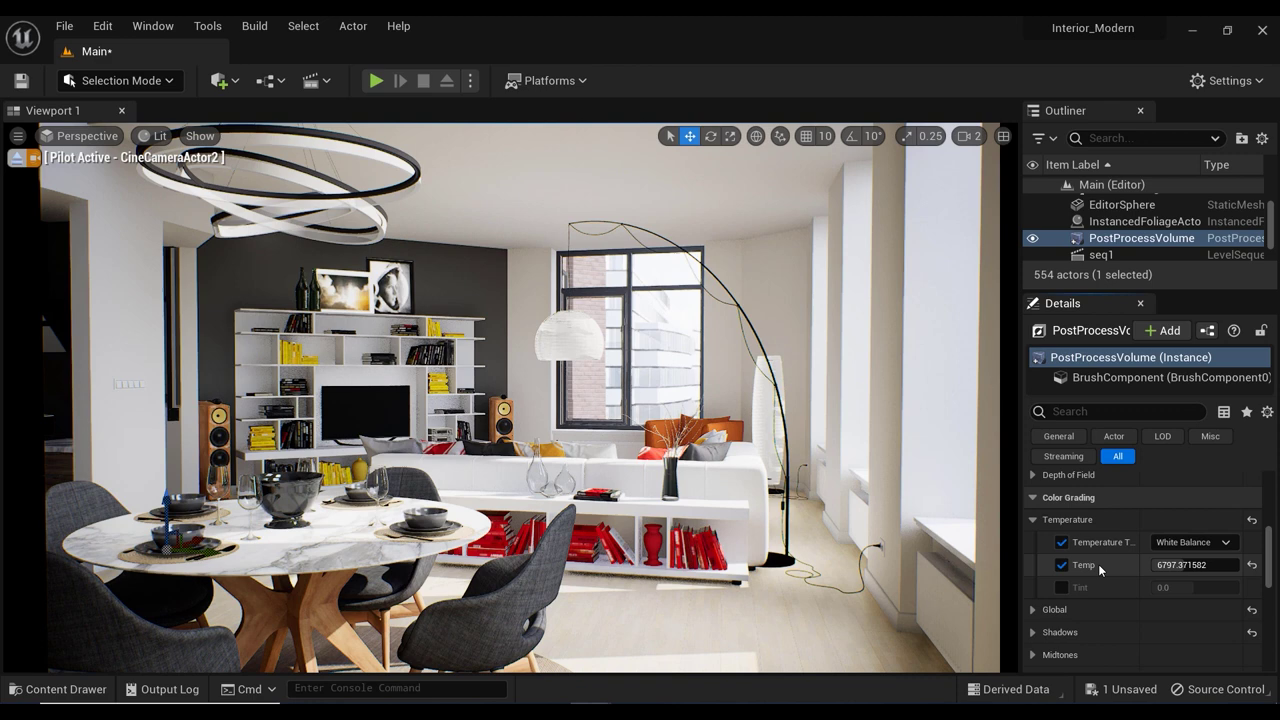
Step: Compare the view with the Temp override off and on, leaving it enabled
{"action": "left_click", "coordinate": [1062, 565]}
{"action": "left_click", "coordinate": [1063, 566]}
{"action": "left_click", "coordinate": [1063, 566]}
{"action": "left_click", "coordinate": [1063, 566]}
{"action": "left_click", "coordinate": [1063, 566]}
{"action": "left_click", "coordinate": [1064, 567]}
{"action": "left_click", "coordinate": [1064, 567]}
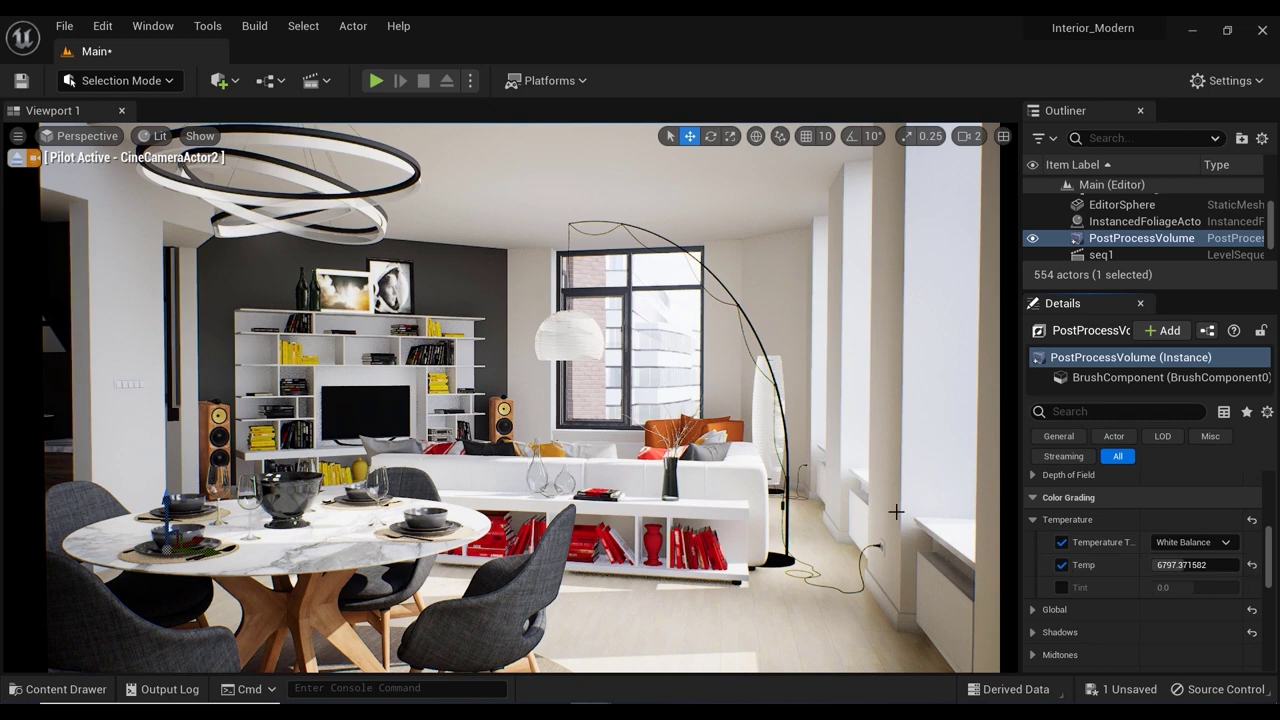
{"action": "left_click", "coordinate": [1058, 568]}
{"action": "middle_click_drag", "start_coordinate": [668, 492], "coordinate": [690, 510]}
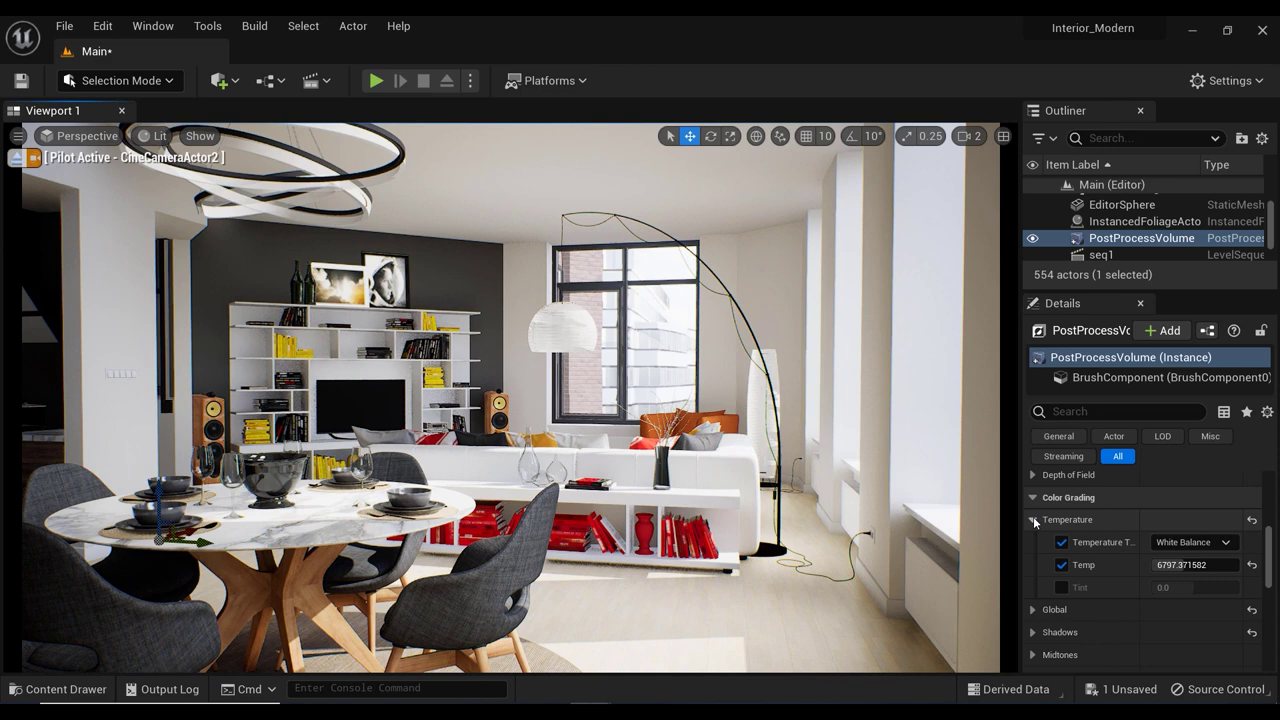
Step: Collapse the Color Grading settings and enable the Slope, Toe and White clip overrides in the Film settings
{"action": "left_click", "coordinate": [1033, 519]}
{"action": "scroll", "coordinate": [1047, 508], "scroll_direction": "down", "scroll_amount": 1}
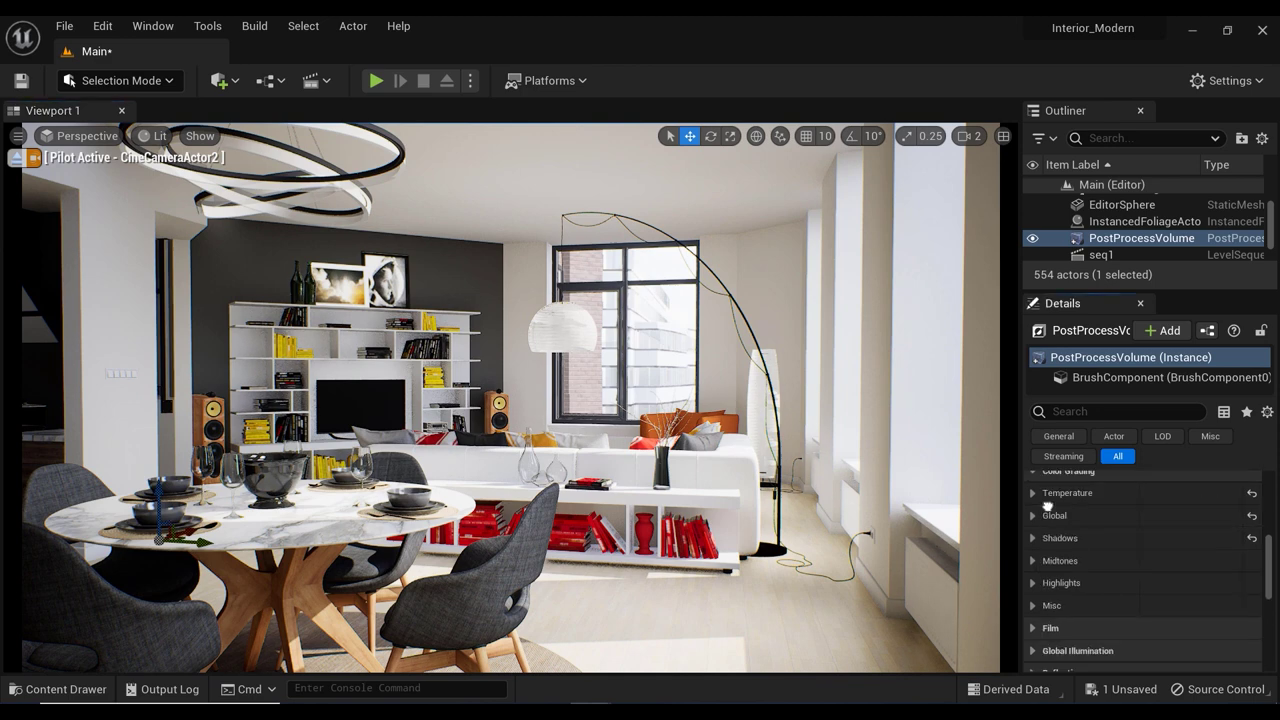
{"action": "scroll", "coordinate": [1047, 507], "scroll_direction": "down", "scroll_amount": 1}
{"action": "scroll", "coordinate": [1040, 500], "scroll_direction": "up", "scroll_amount": 2}
{"action": "left_click", "coordinate": [1032, 493]}
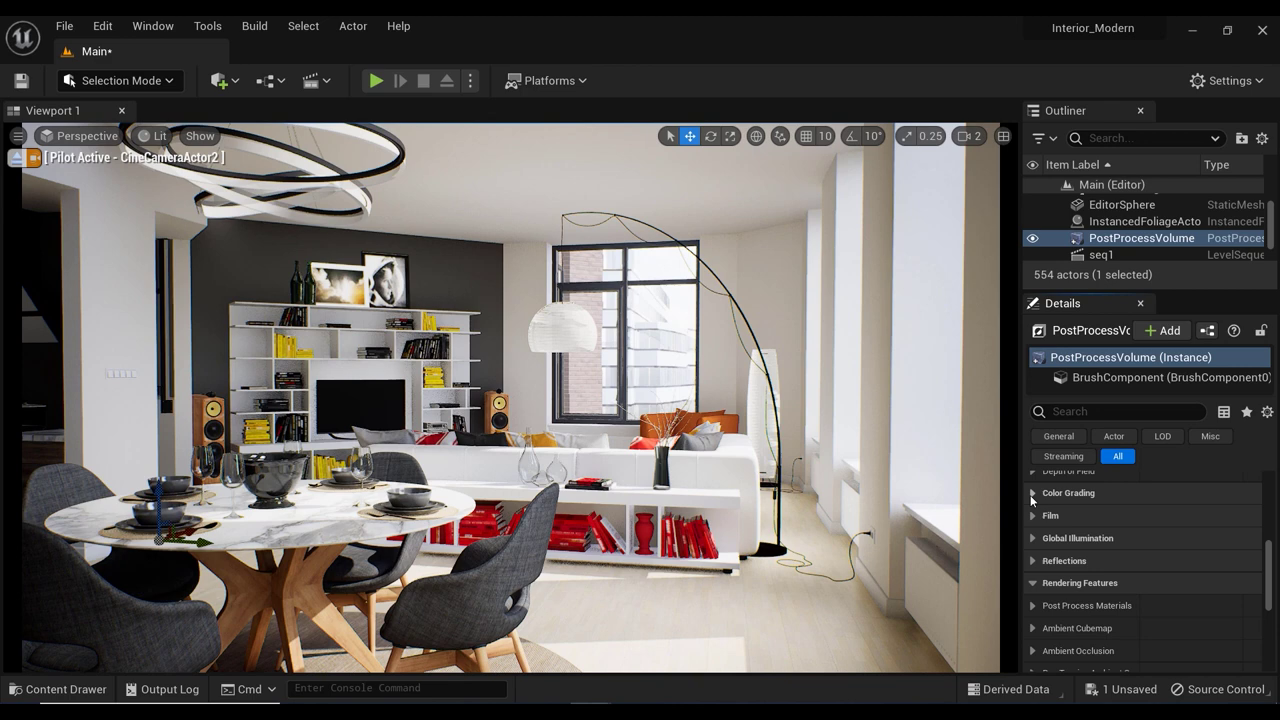
{"action": "left_click", "coordinate": [1034, 515]}
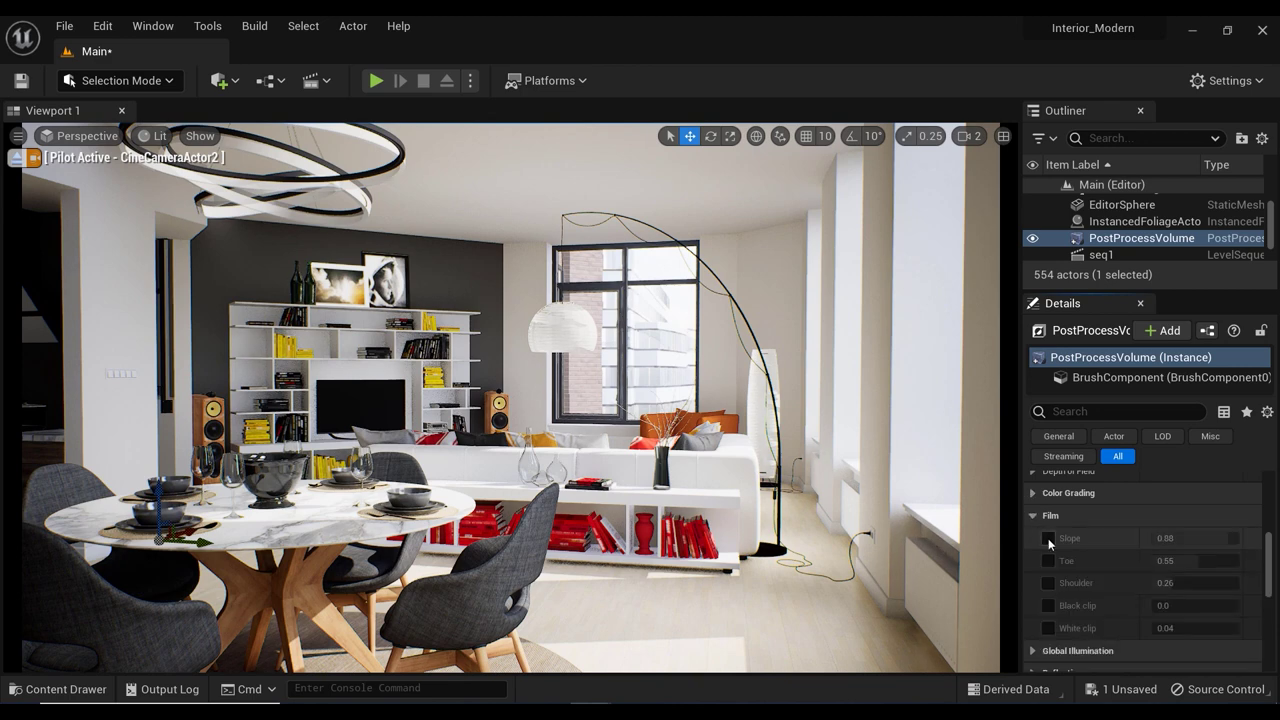
{"action": "left_click", "coordinate": [1048, 538]}
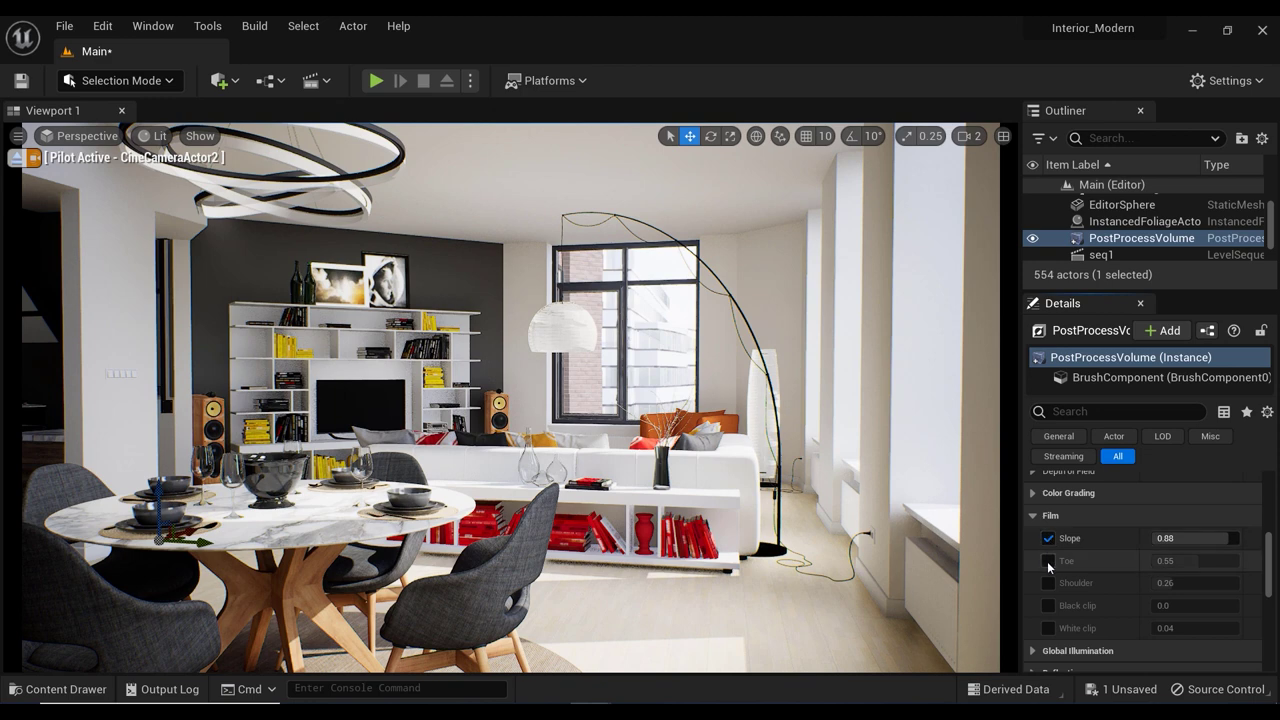
{"action": "left_click", "coordinate": [1048, 561]}
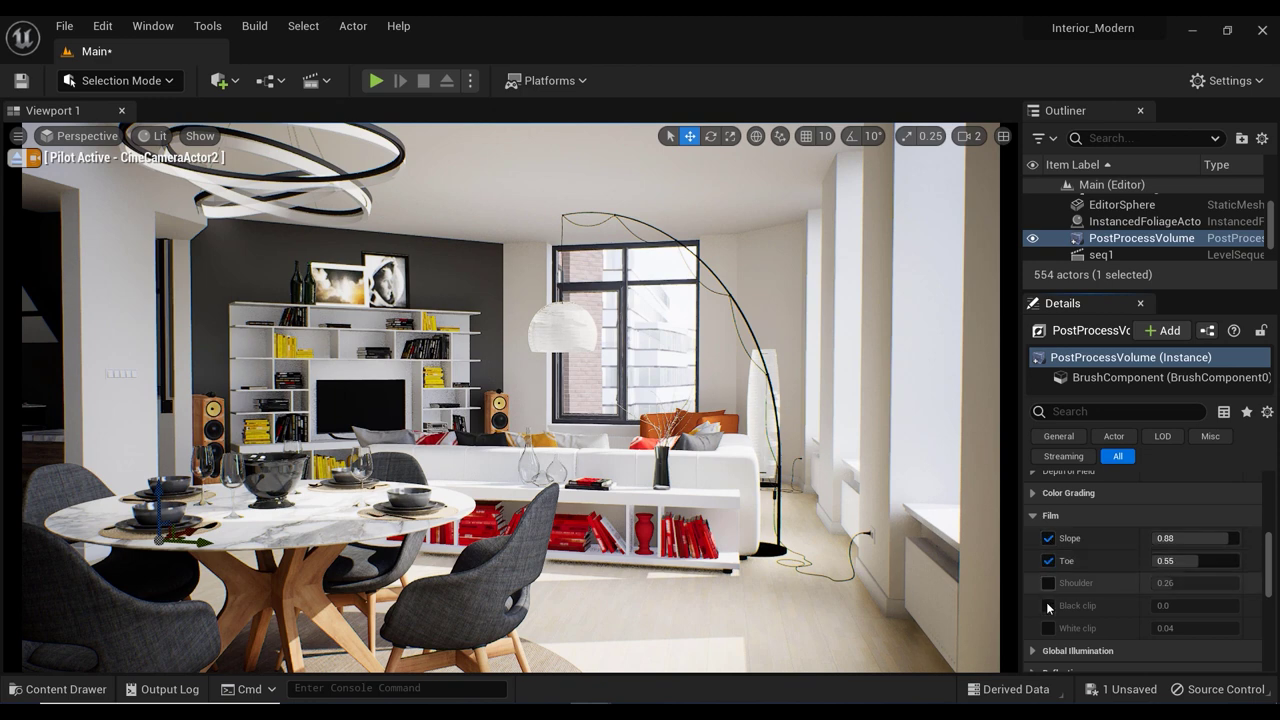
{"action": "left_click", "coordinate": [1048, 628]}
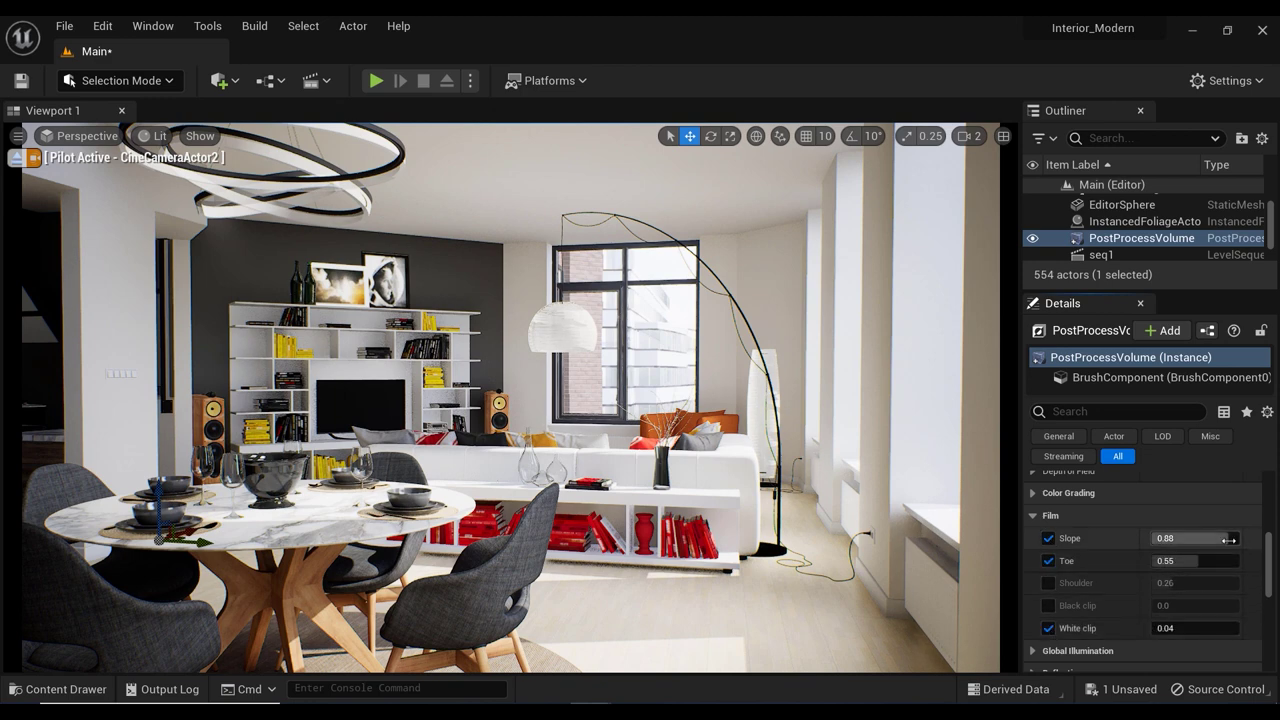
Step: Lower the Film Slope to about 0.77 and compare the view with its override off and on, leaving it enabled
{"action": "mouse_move", "coordinate": [1229, 538]}
{"action": "left_mouse_down"}
{"action": "mouse_move", "coordinate": [1214, 538]}
{"action": "mouse_move", "coordinate": [1228, 538]}
{"action": "left_mouse_up"}
{"action": "left_click", "coordinate": [1049, 539]}
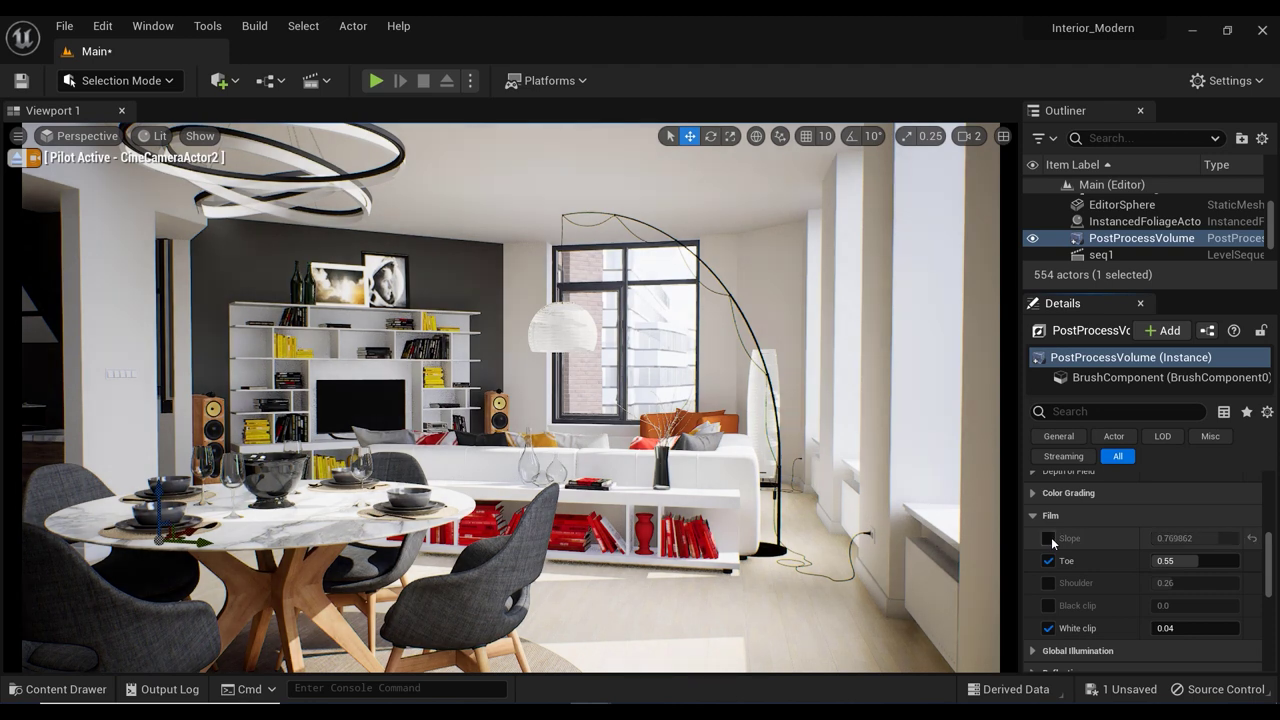
{"action": "left_click", "coordinate": [1049, 539]}
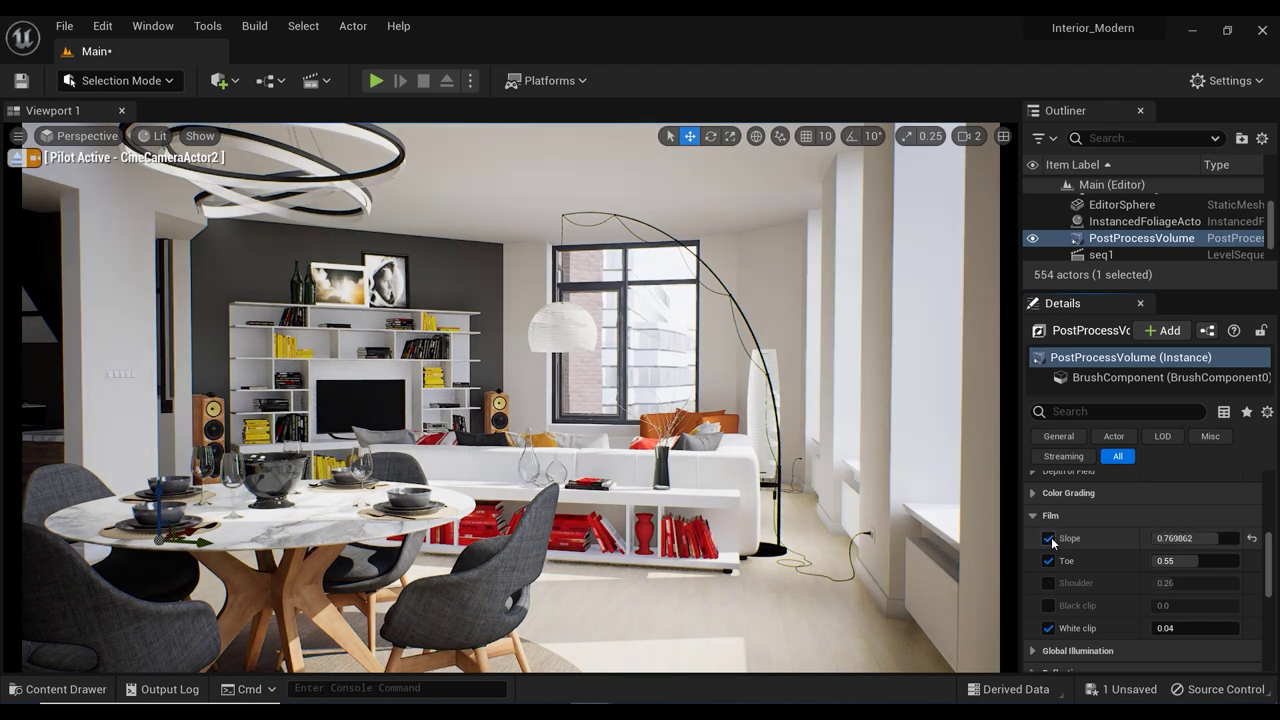
Step: Raise the Film Toe to about 0.587 and the White clip to about 0.796
{"action": "scroll", "coordinate": [1086, 590], "scroll_direction": "down", "scroll_amount": 2}
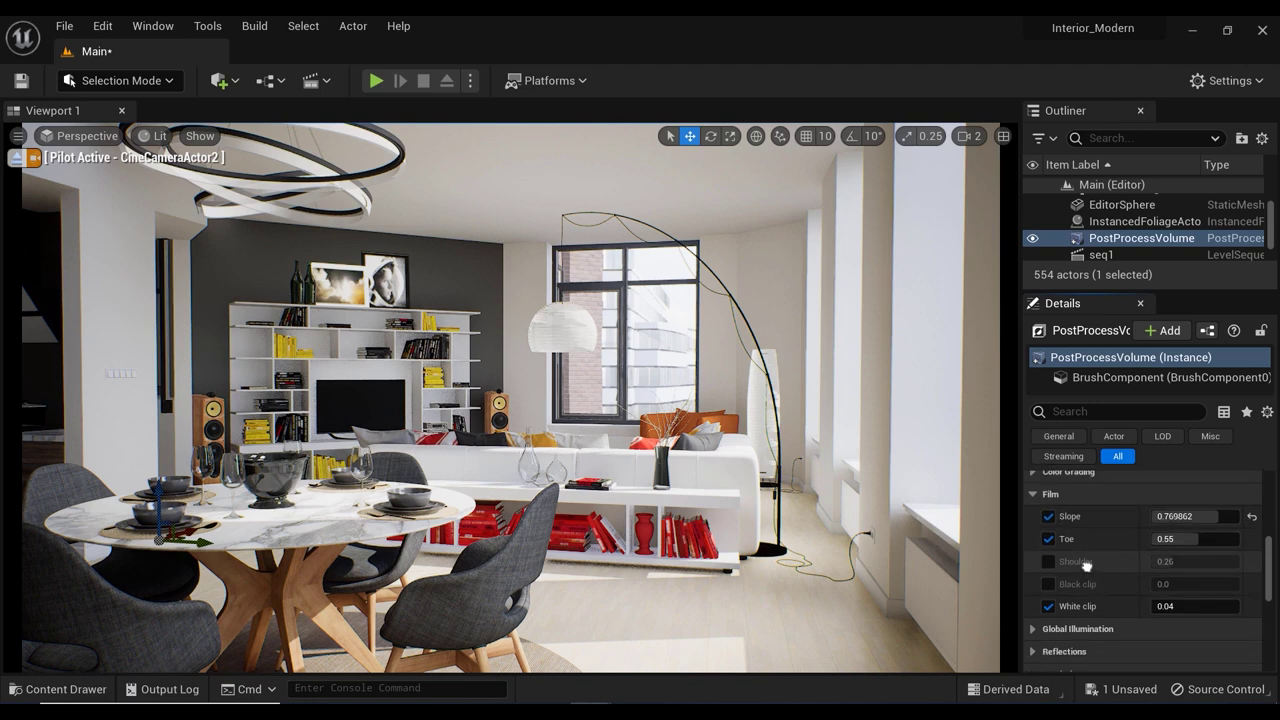
{"action": "left_click", "coordinate": [1207, 540]}
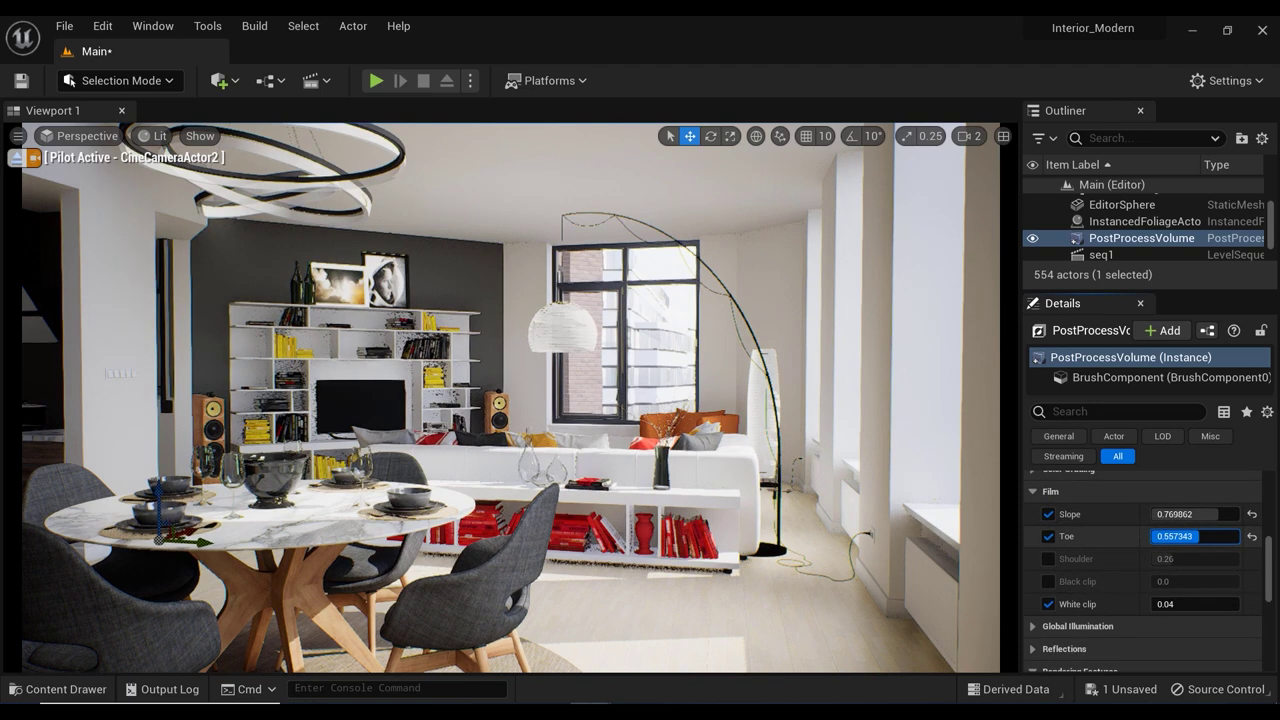
{"action": "left_click_drag", "start_coordinate": [1207, 540], "coordinate": [1210, 540]}
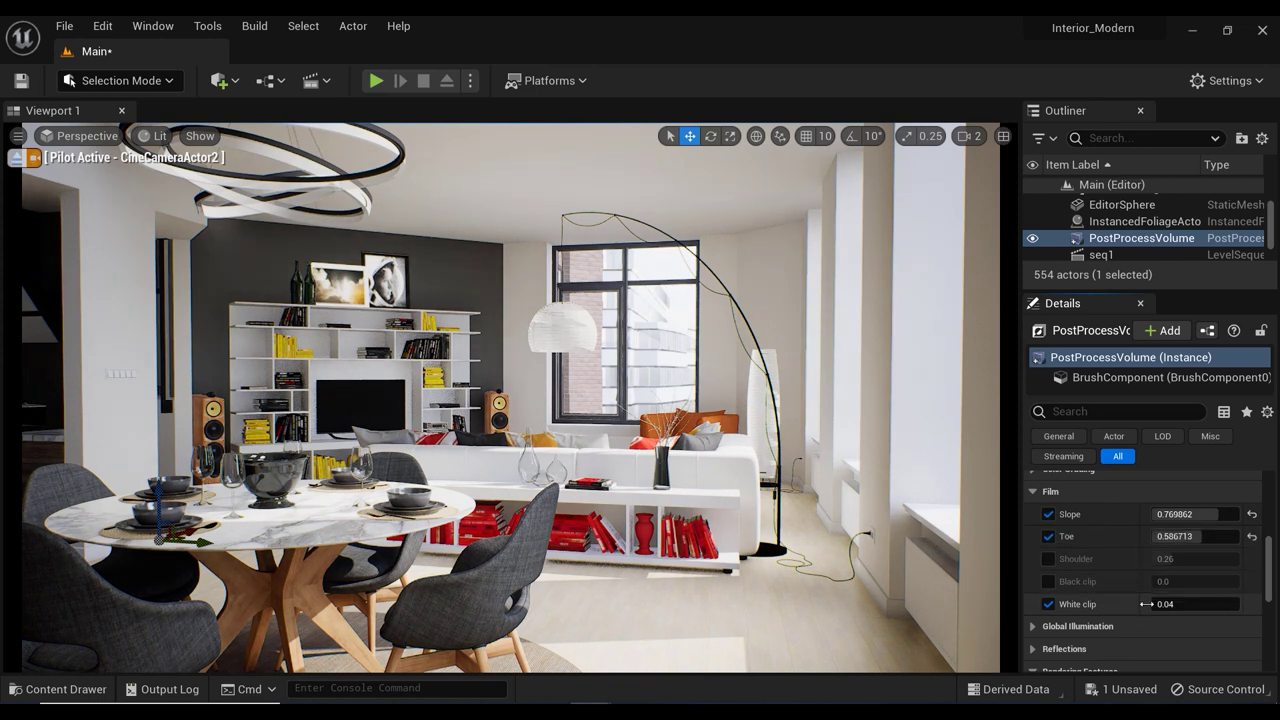
{"action": "left_click_drag", "start_coordinate": [1146, 604], "coordinate": [1255, 604]}
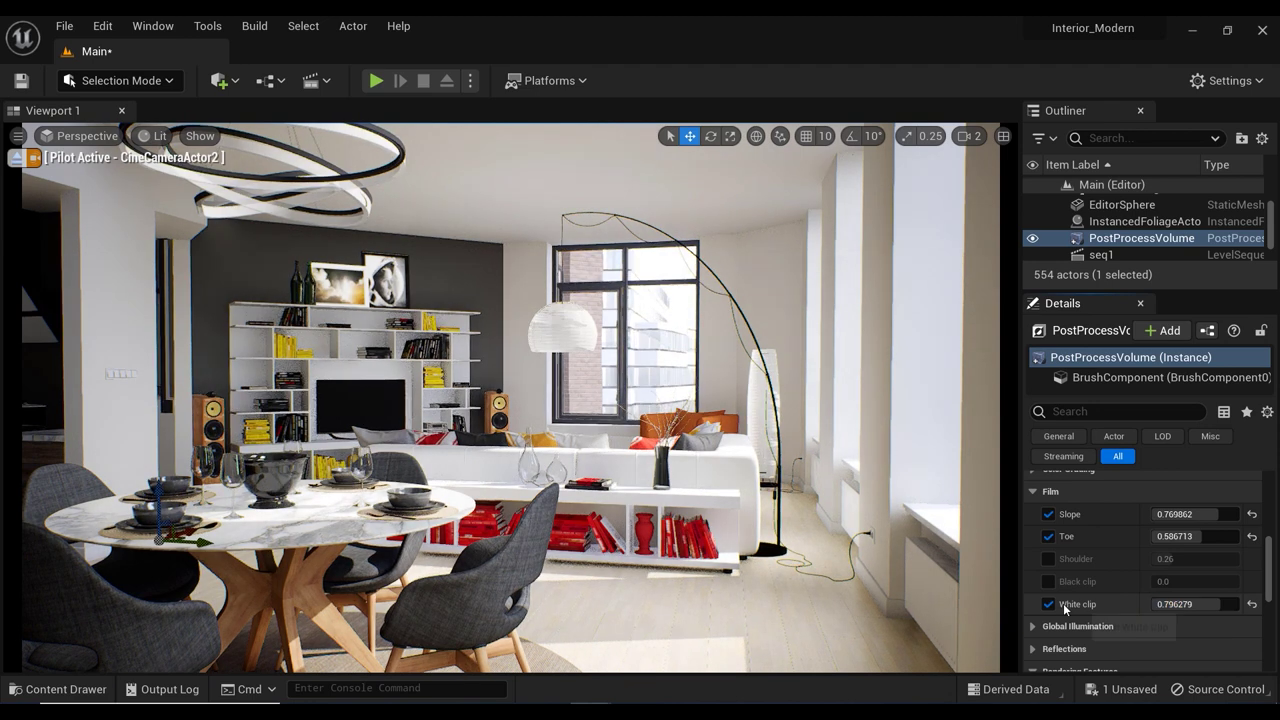
Step: Compare the view with the White clip override off and on, leave it enabled and collapse the Film settings
{"action": "left_click", "coordinate": [1049, 604]}
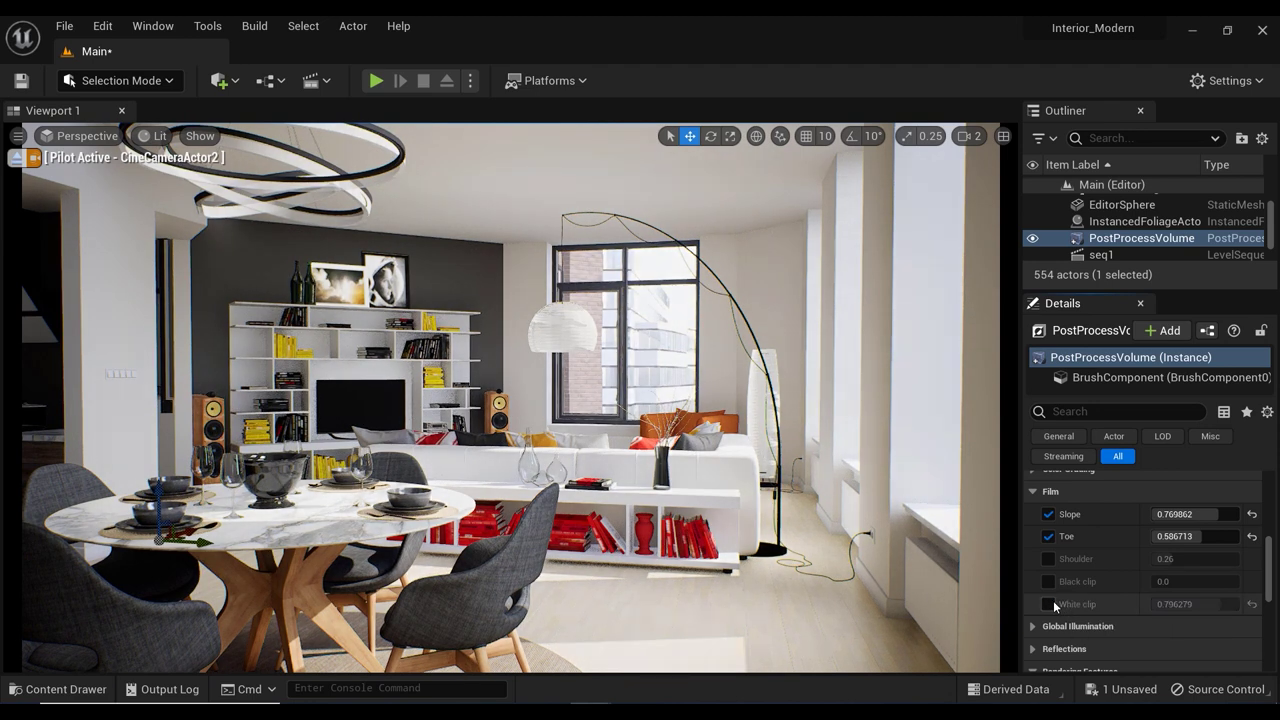
{"action": "left_click", "coordinate": [1049, 604]}
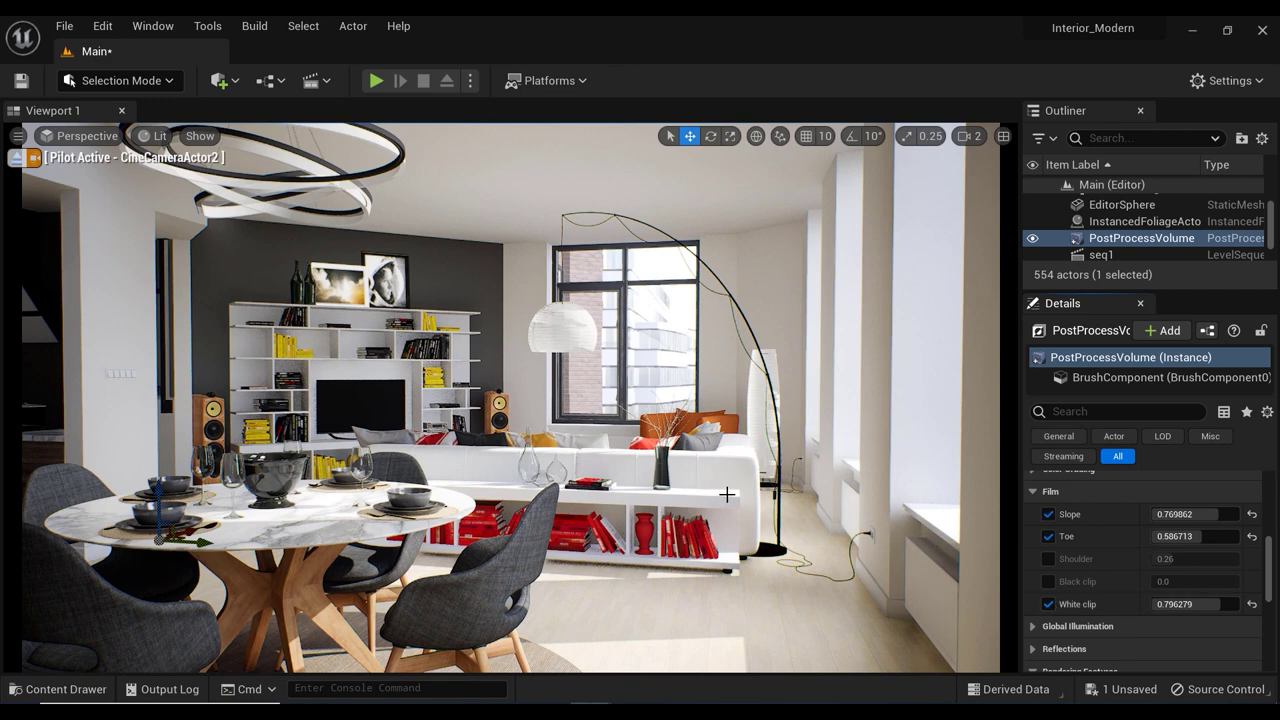
{"action": "left_click", "coordinate": [1048, 604]}
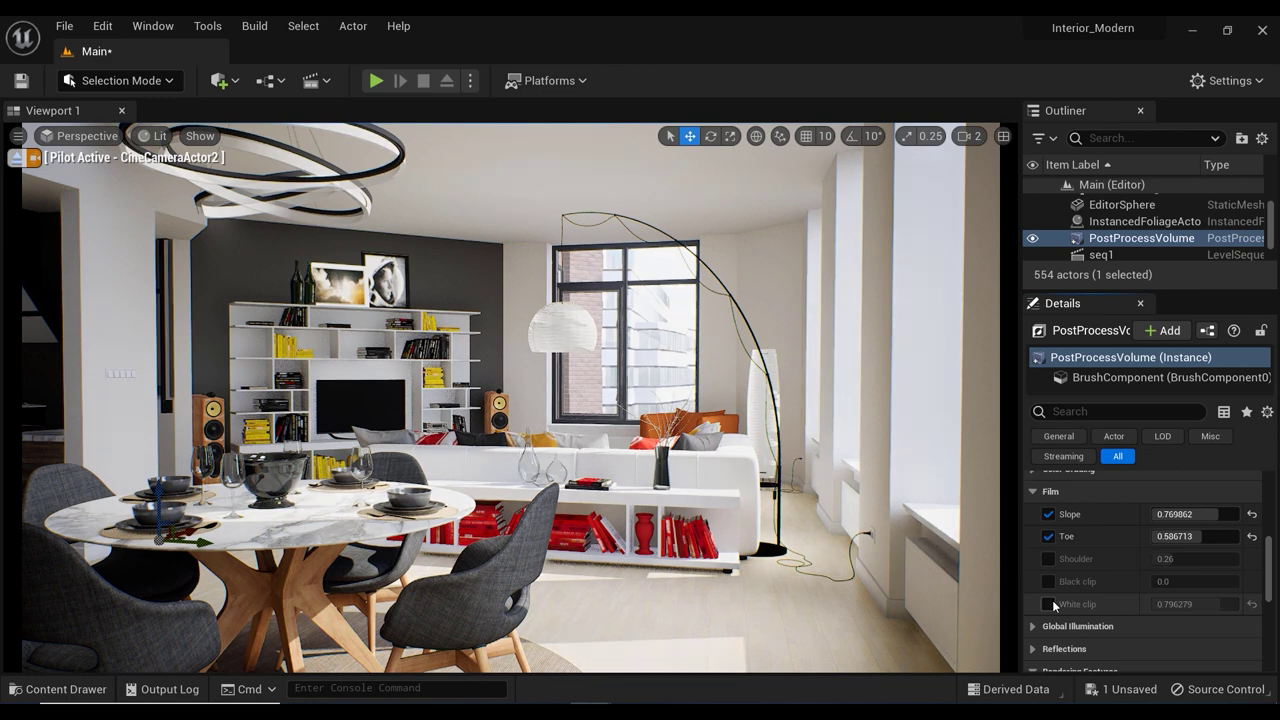
{"action": "left_click", "coordinate": [1048, 604]}
{"action": "left_click", "coordinate": [1052, 602]}
{"action": "left_click", "coordinate": [1052, 602]}
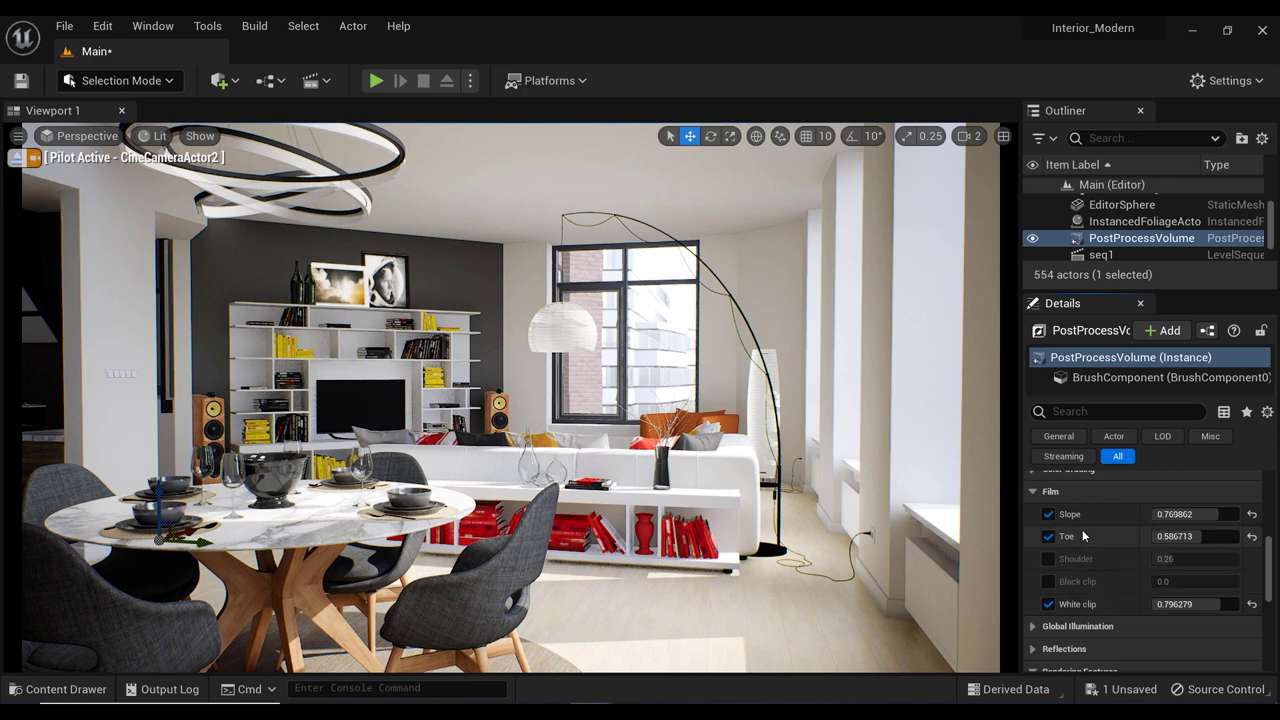
{"action": "scroll", "coordinate": [1075, 548], "scroll_direction": "up", "scroll_amount": 1}
{"action": "left_click", "coordinate": [1034, 503]}
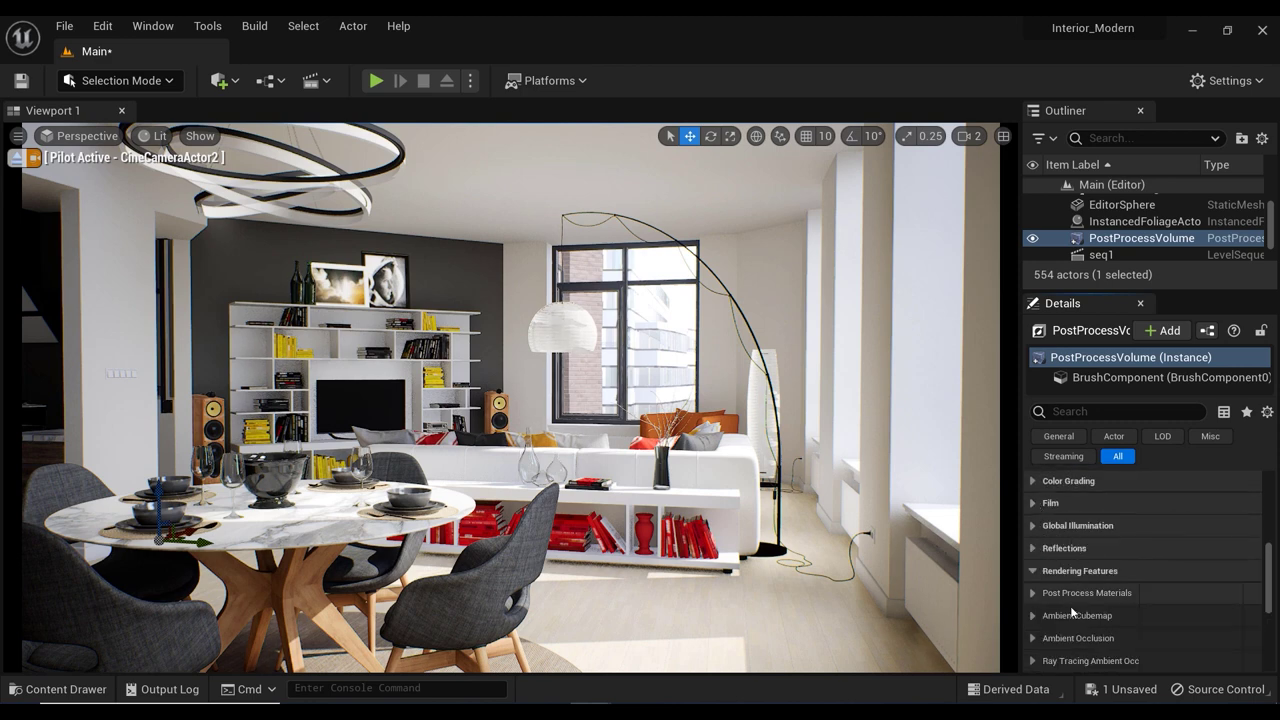
Step: Enable Film Grain Intensity in the Film Grain settings and raise it to 1.0
{"action": "scroll", "coordinate": [1070, 518], "scroll_direction": "down", "scroll_amount": 3}
{"action": "scroll", "coordinate": [1070, 518], "scroll_direction": "down", "scroll_amount": 9}
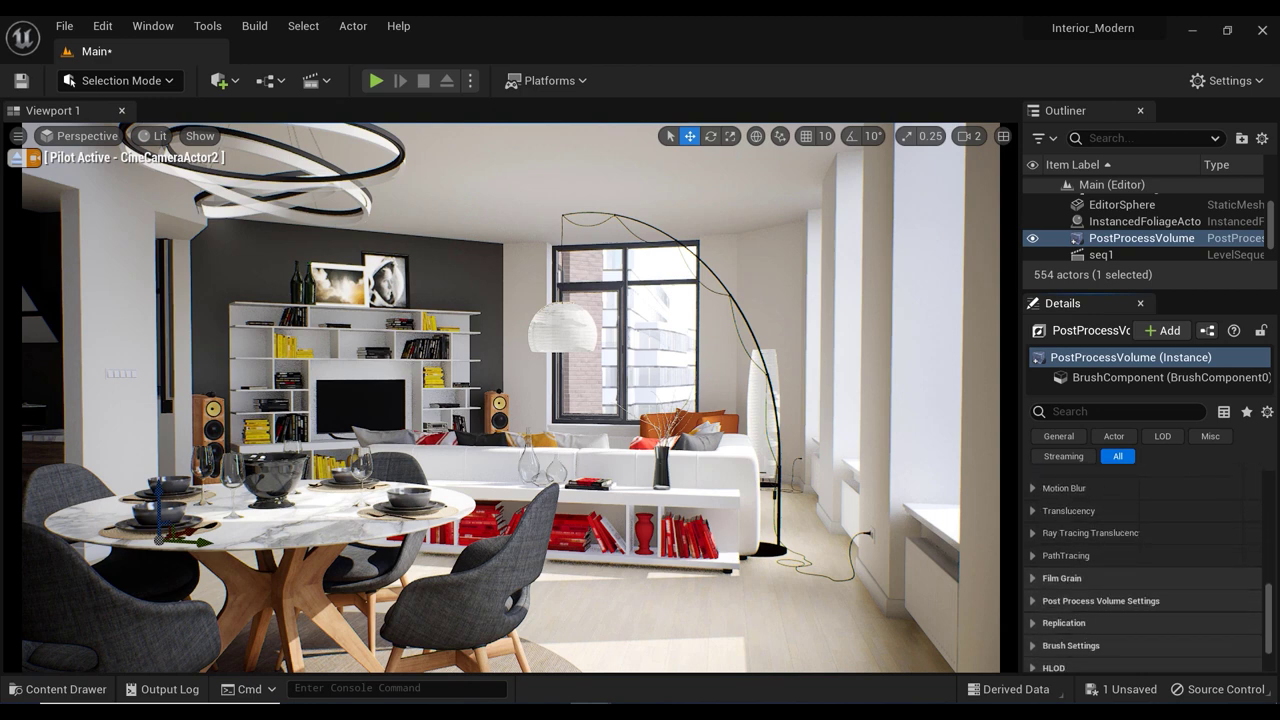
{"action": "left_click", "coordinate": [1034, 559]}
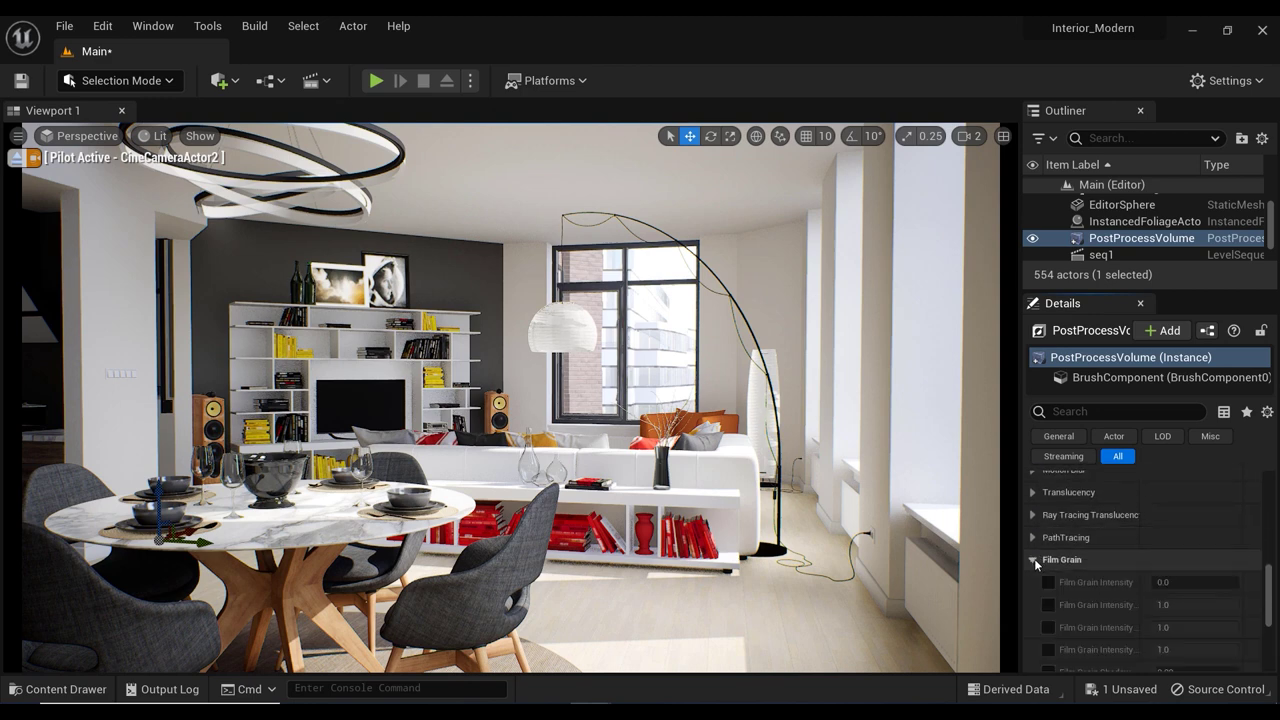
{"action": "left_click", "coordinate": [1047, 583]}
{"action": "scroll", "coordinate": [1070, 560], "scroll_direction": "down", "scroll_amount": 2}
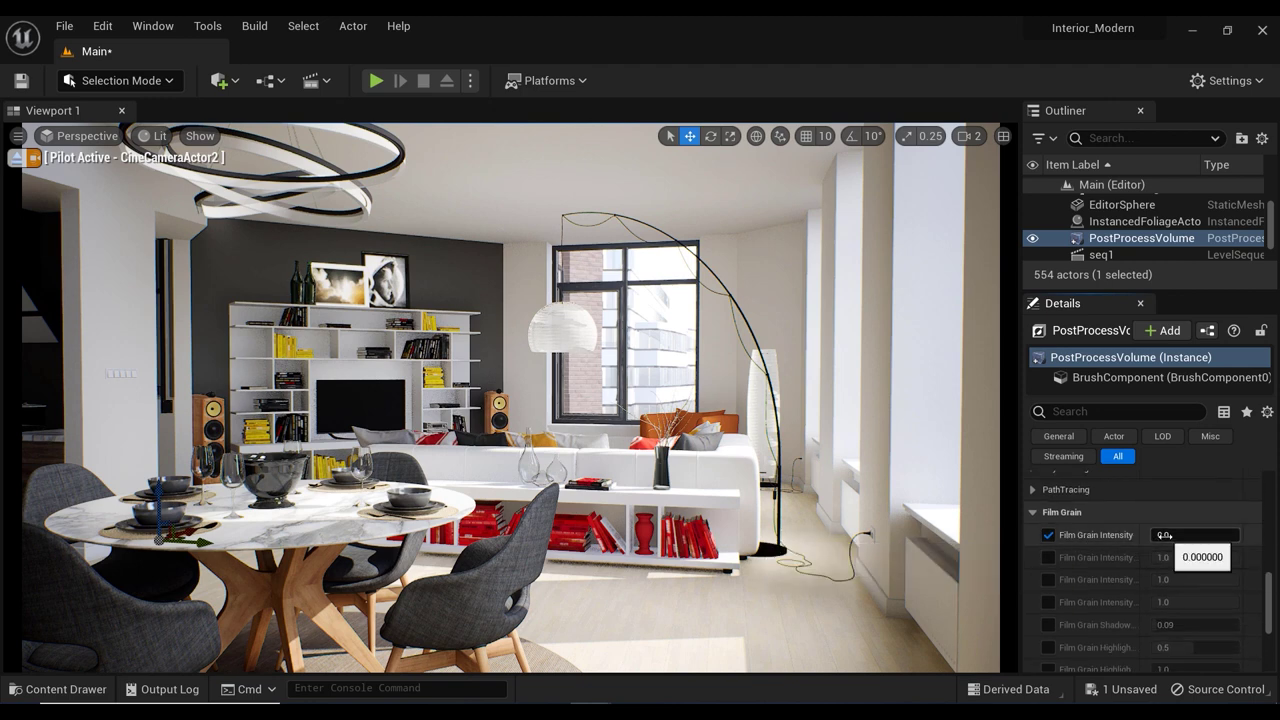
{"action": "left_click_drag", "start_coordinate": [1165, 535], "coordinate": [1240, 535]}
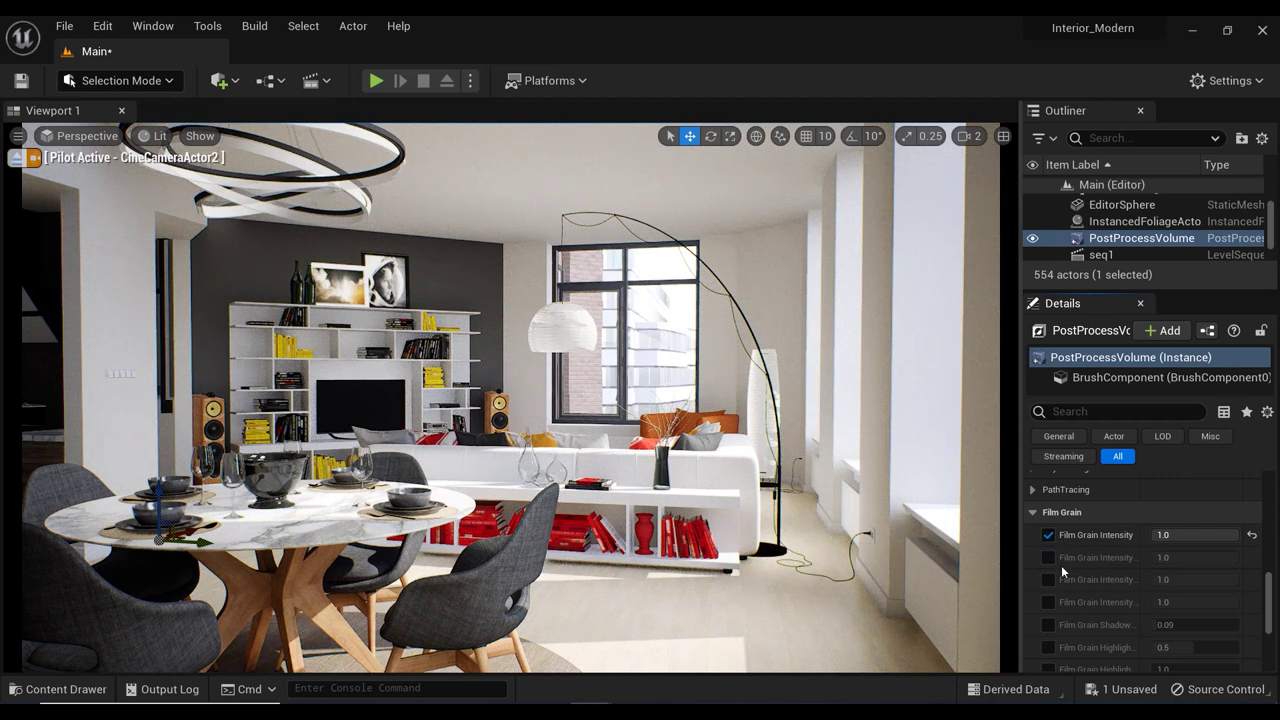
Step: Enable Film Grain Intensity Midtones and the Film Grain Intensity setting directly below it, and set both to 0
{"action": "scroll", "coordinate": [1068, 520], "scroll_direction": "down", "scroll_amount": 2}
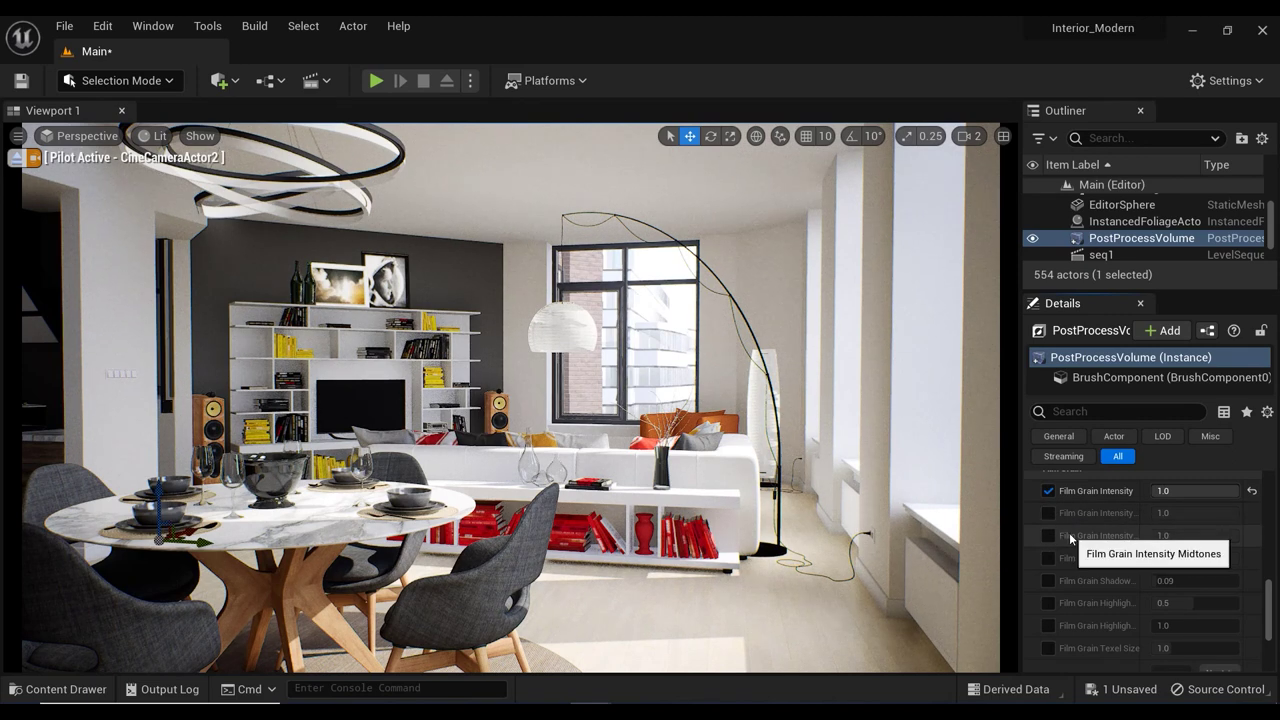
{"action": "left_click", "coordinate": [1049, 536]}
{"action": "left_click", "coordinate": [1049, 558]}
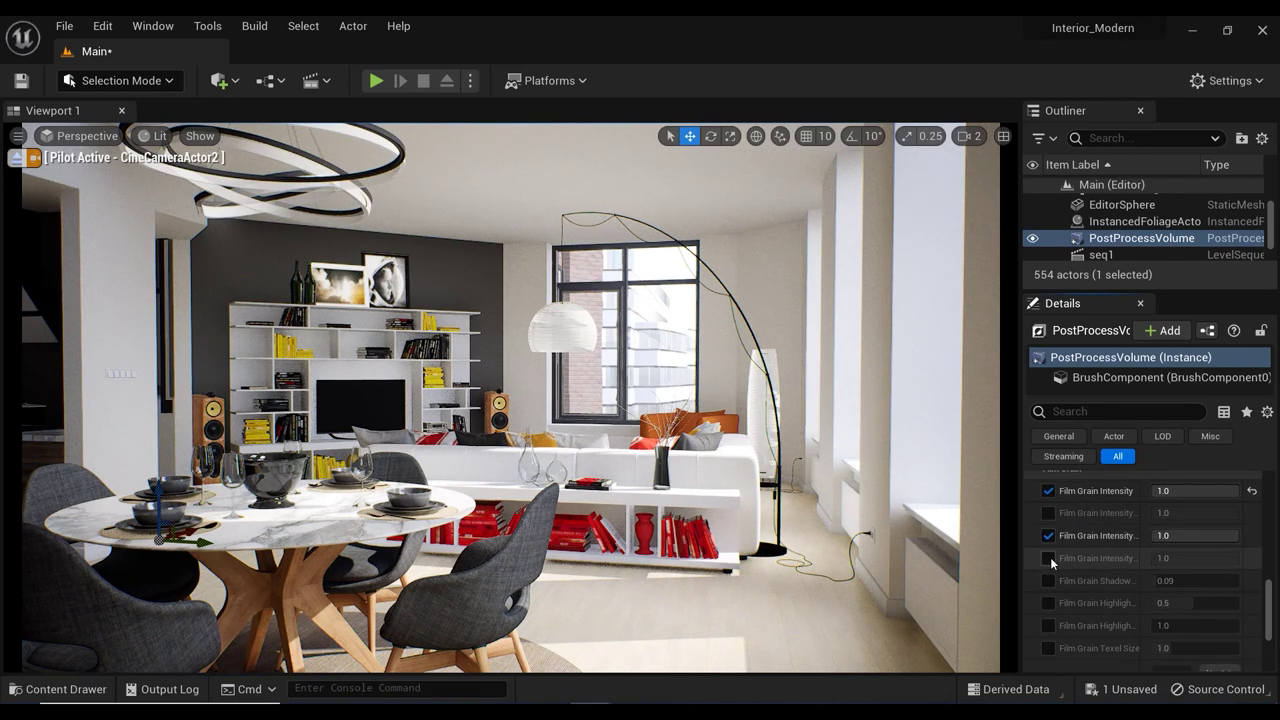
{"action": "left_click", "coordinate": [1195, 536]}
{"action": "type", "text": "0"}
{"action": "left_click", "coordinate": [1196, 557]}
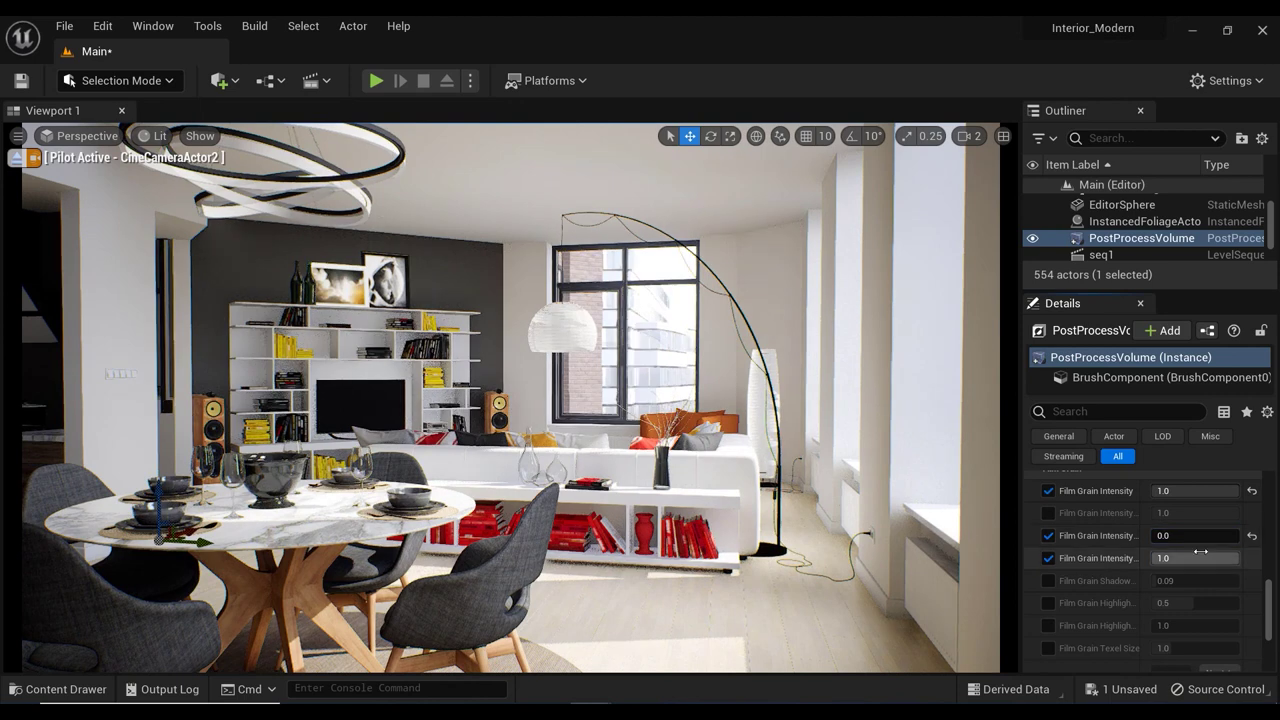
{"action": "type", "text": "0"}
{"action": "key", "text": "Return"}
{"action": "left_click", "coordinate": [1198, 557]}
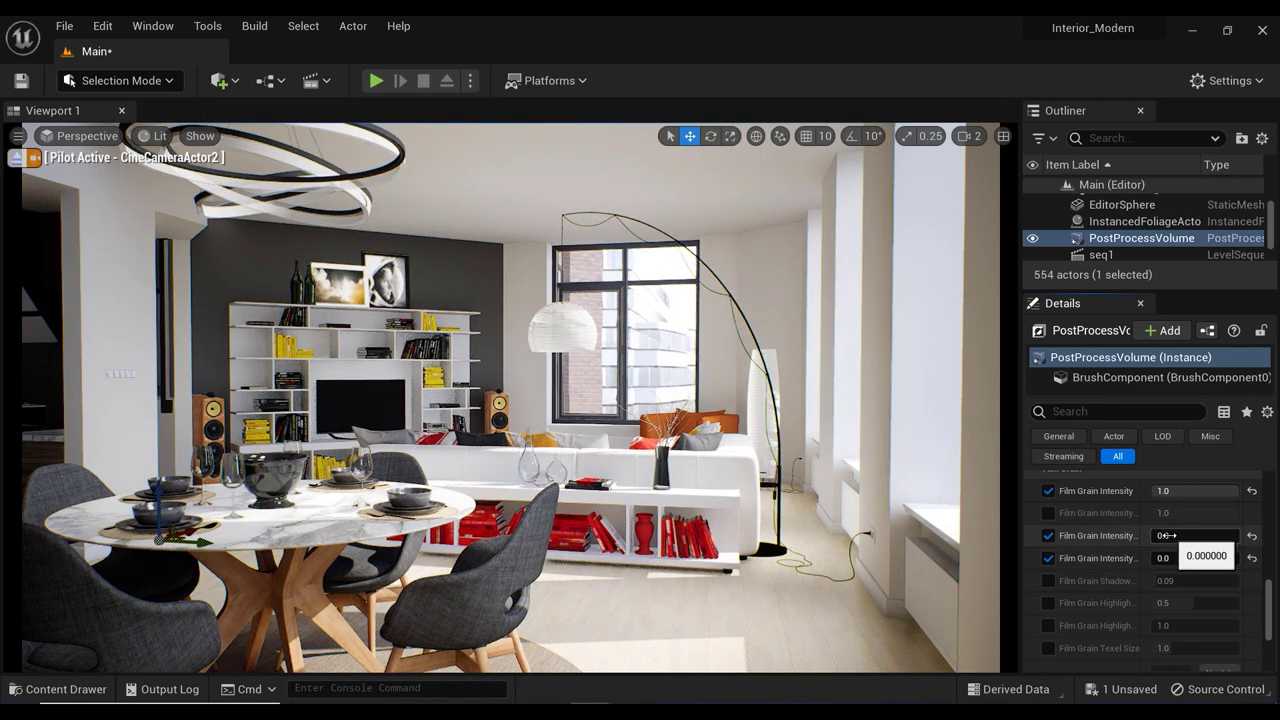
Step: Raise Film Grain Intensity Midtones to about 0.58 and compare the view with its override off and on, leaving it enabled
{"action": "key", "text": "Return"}
{"action": "left_click_drag", "start_coordinate": [1160, 536], "coordinate": [1204, 536]}
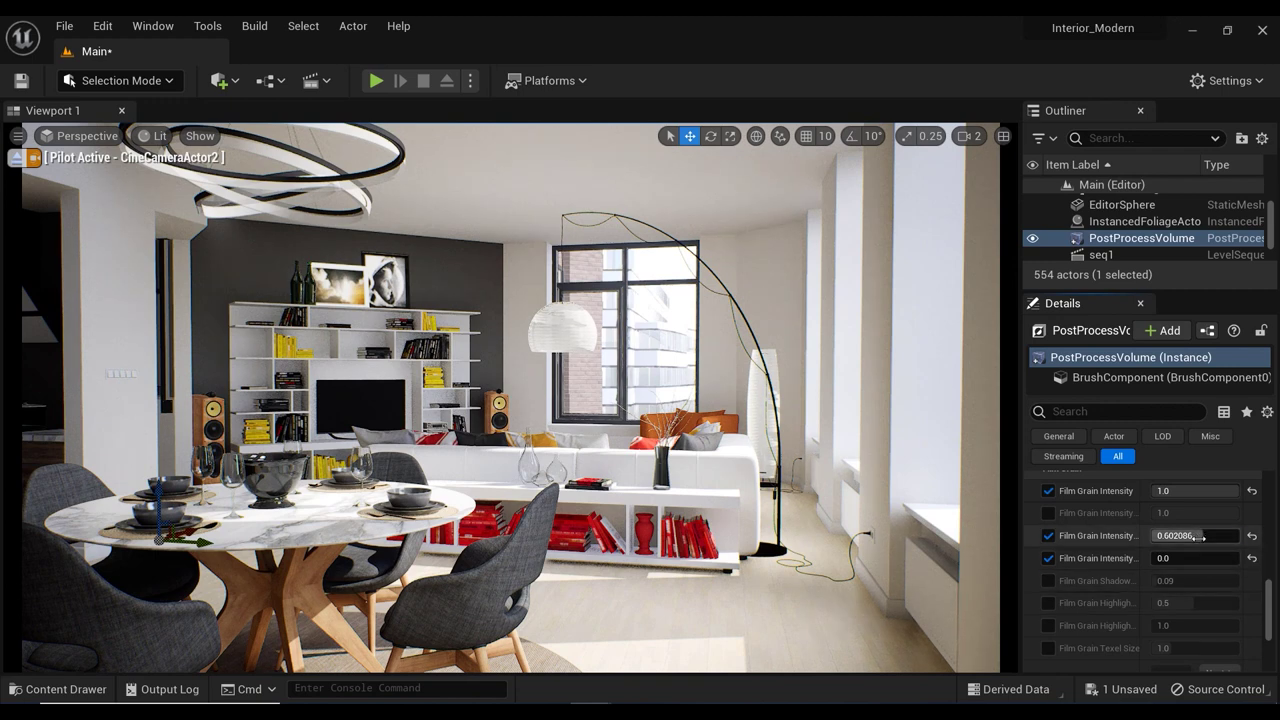
{"action": "mouse_move", "coordinate": [1203, 538]}
{"action": "left_mouse_down"}
{"action": "mouse_move", "coordinate": [1153, 538]}
{"action": "mouse_move", "coordinate": [1234, 538]}
{"action": "mouse_move", "coordinate": [1200, 538]}
{"action": "left_mouse_up"}
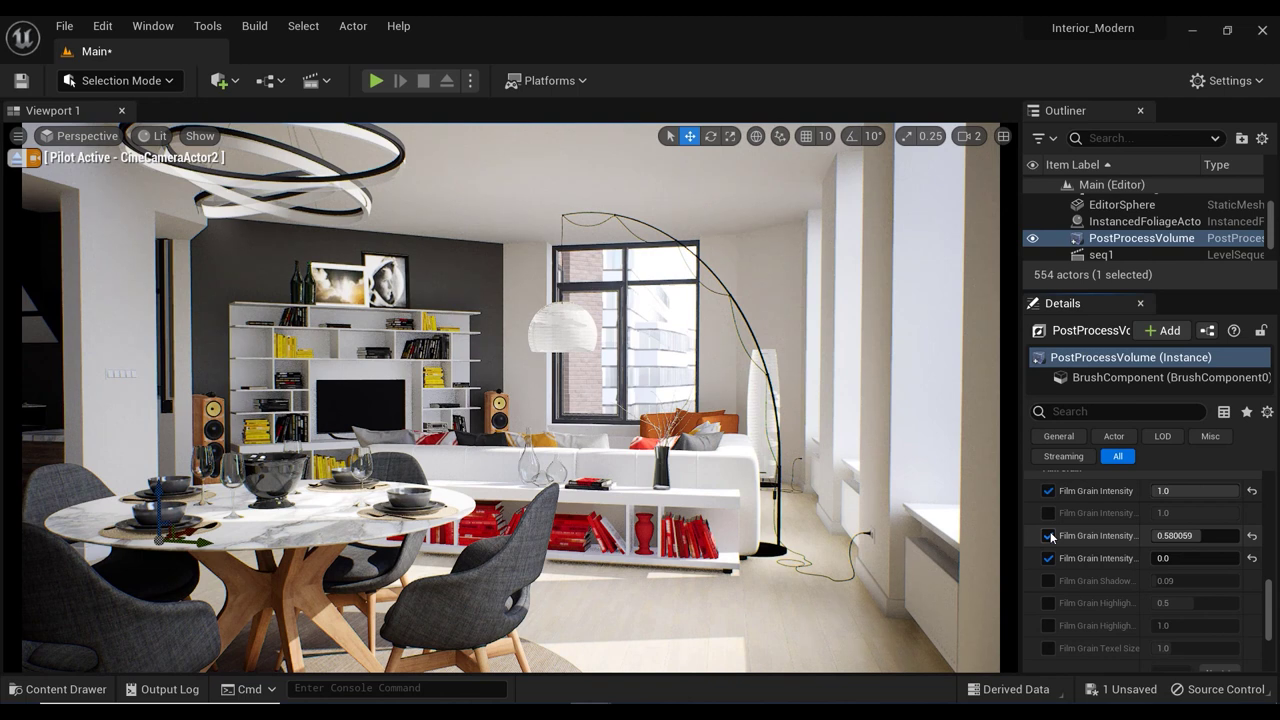
{"action": "left_click", "coordinate": [1048, 536]}
{"action": "left_click", "coordinate": [1048, 536]}
{"action": "left_click", "coordinate": [1048, 536]}
{"action": "left_click", "coordinate": [1048, 536]}
Step: Raise the Film Grain Intensity setting directly below Midtones to about 0.411 and compare both overrides off and on, leaving them enabled
{"action": "left_click_drag", "start_coordinate": [1152, 557], "coordinate": [1210, 557]}
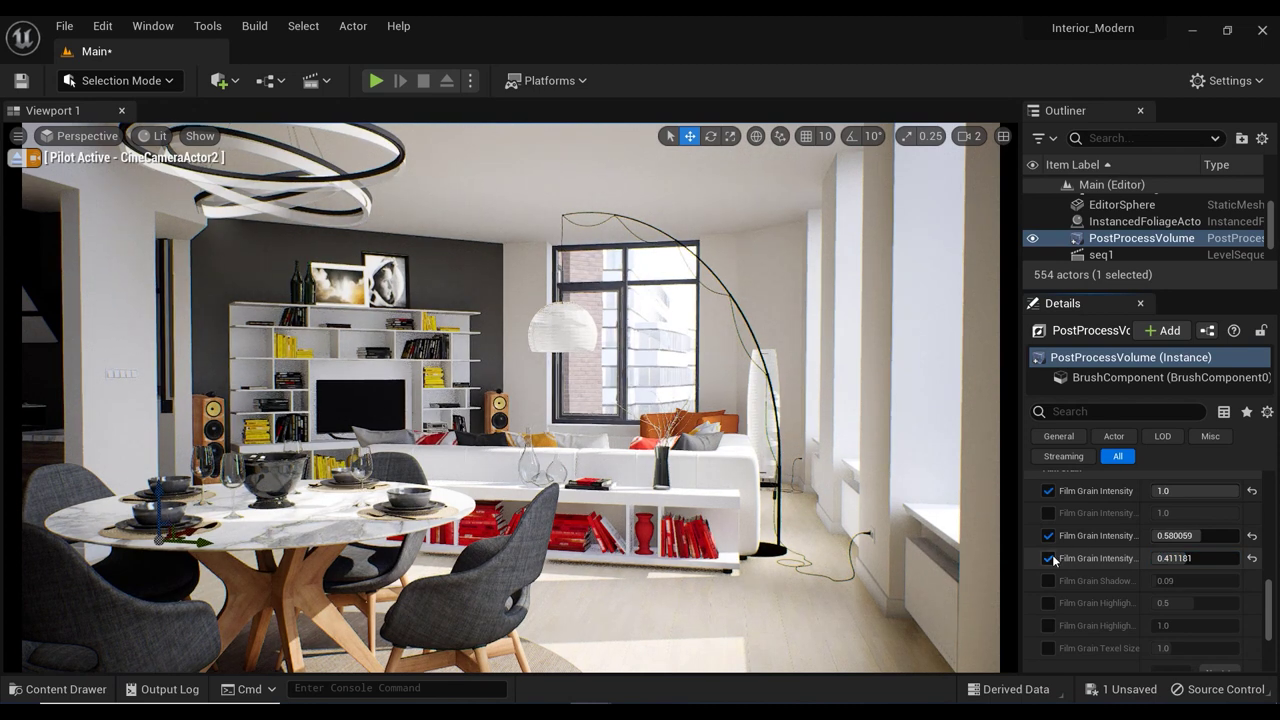
{"action": "left_click", "coordinate": [1049, 558]}
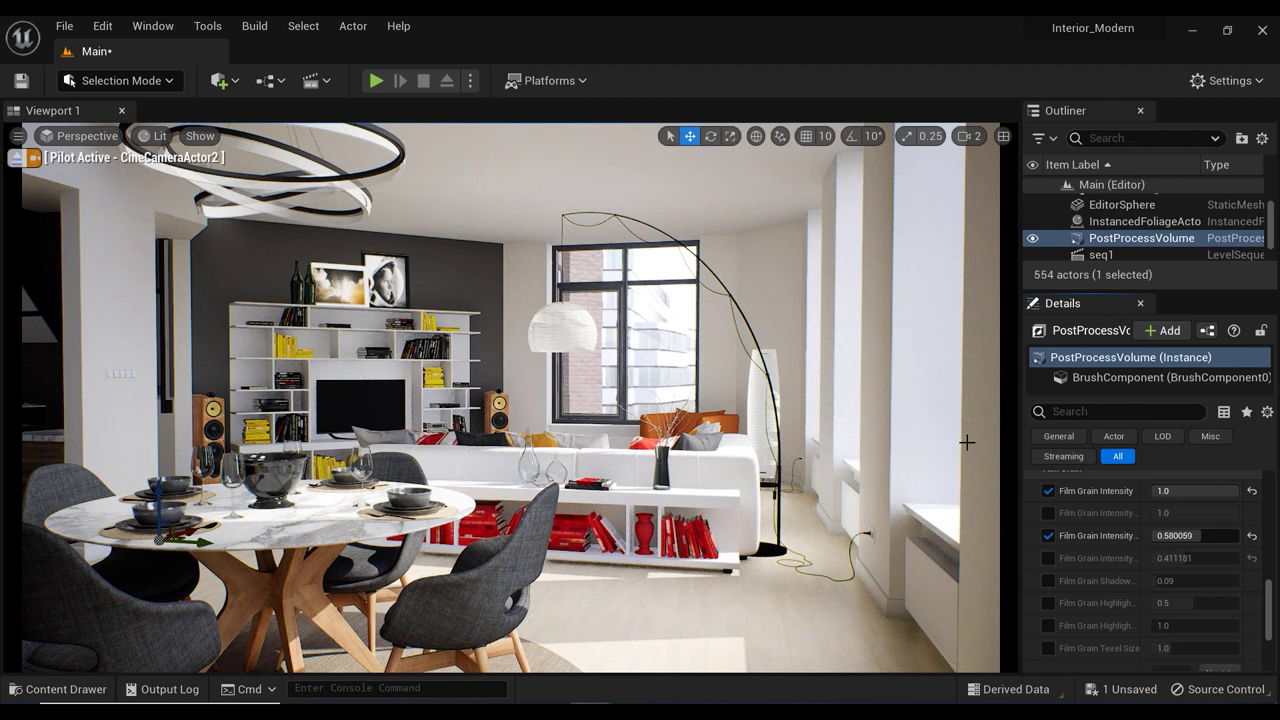
{"action": "left_click", "coordinate": [1048, 536]}
{"action": "left_click", "coordinate": [1048, 536]}
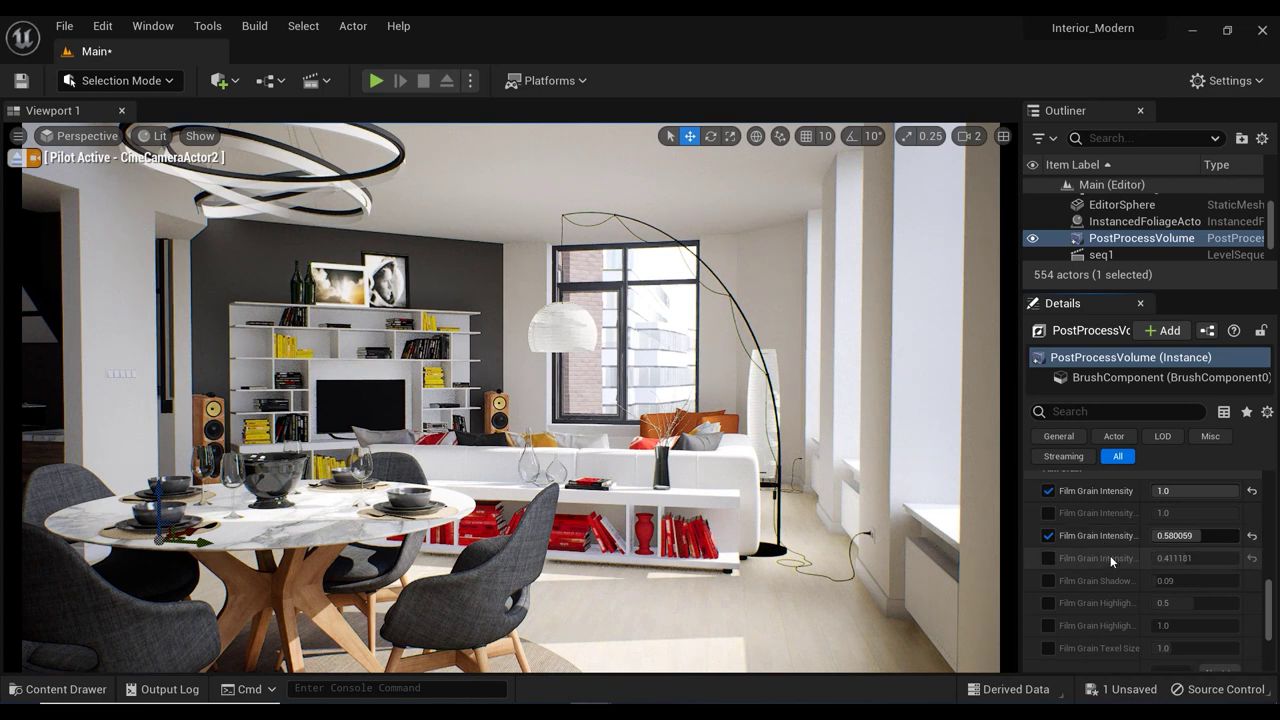
{"action": "left_click", "coordinate": [1049, 558]}
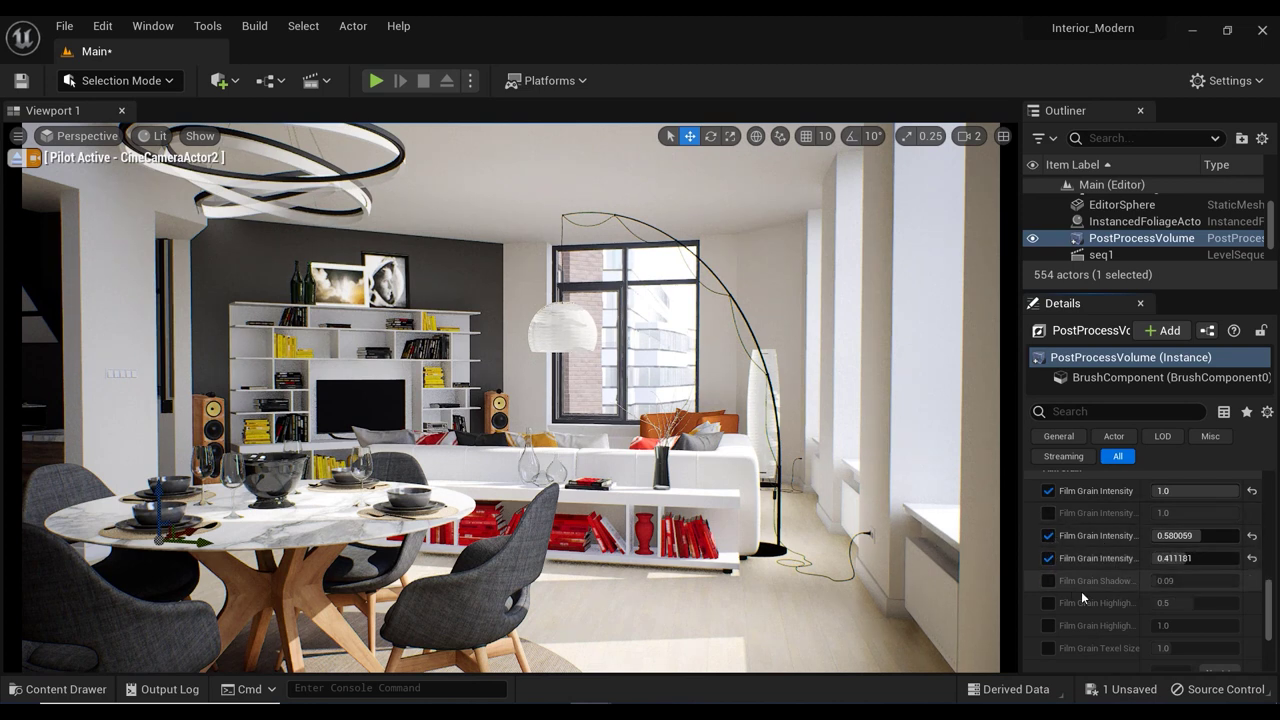
Step: Enable Film Grain Texel Size and raise it to about 1.47
{"action": "scroll", "coordinate": [1081, 591], "scroll_direction": "down", "scroll_amount": 2}
{"action": "left_click", "coordinate": [1051, 609]}
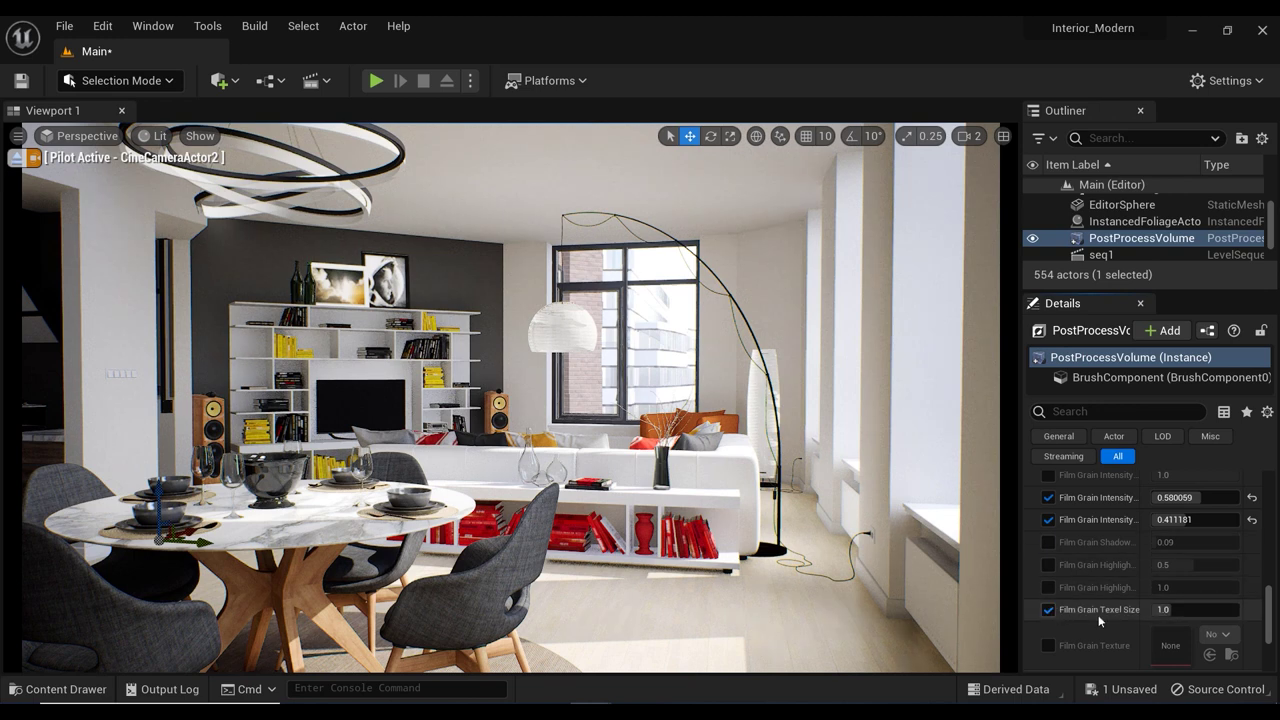
{"action": "left_click_drag", "start_coordinate": [1172, 610], "coordinate": [1185, 610]}
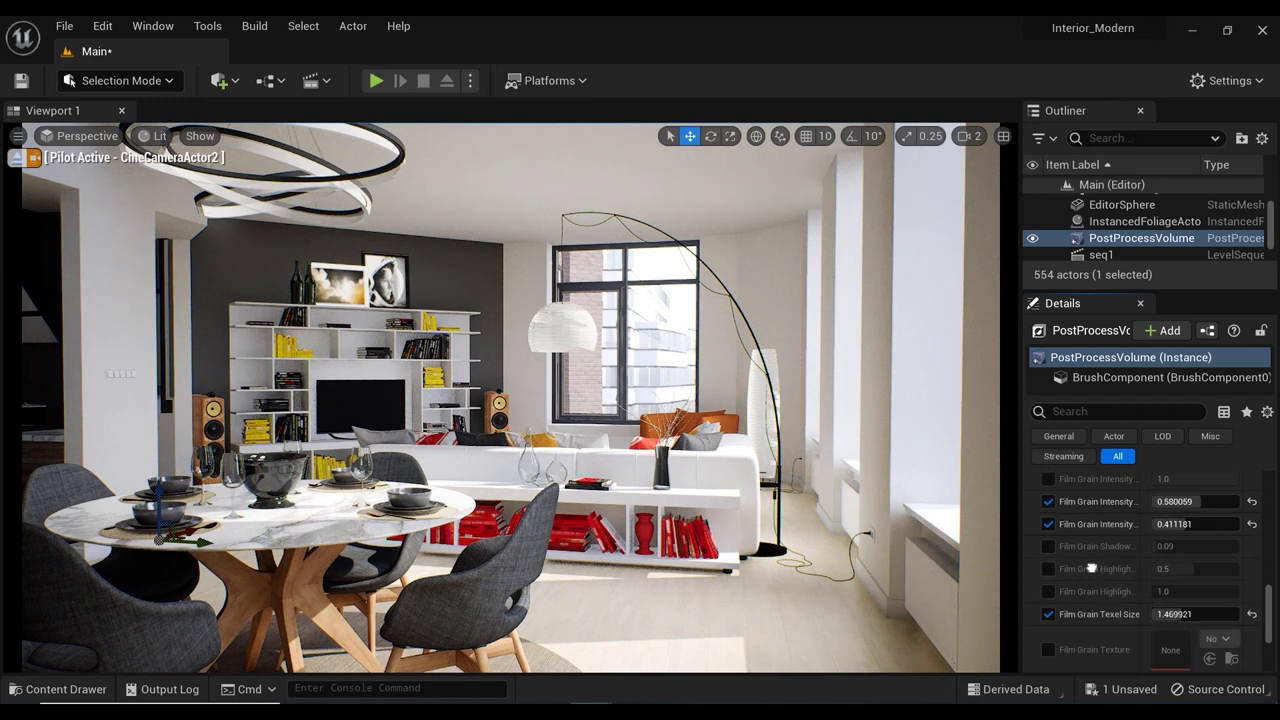
{"action": "mouse_move", "coordinate": [1092, 568]}
{"action": "right_mouse_down"}
{"action": "mouse_move", "coordinate": [1092, 604]}
{"action": "mouse_move", "coordinate": [1092, 582]}
{"action": "right_mouse_up"}
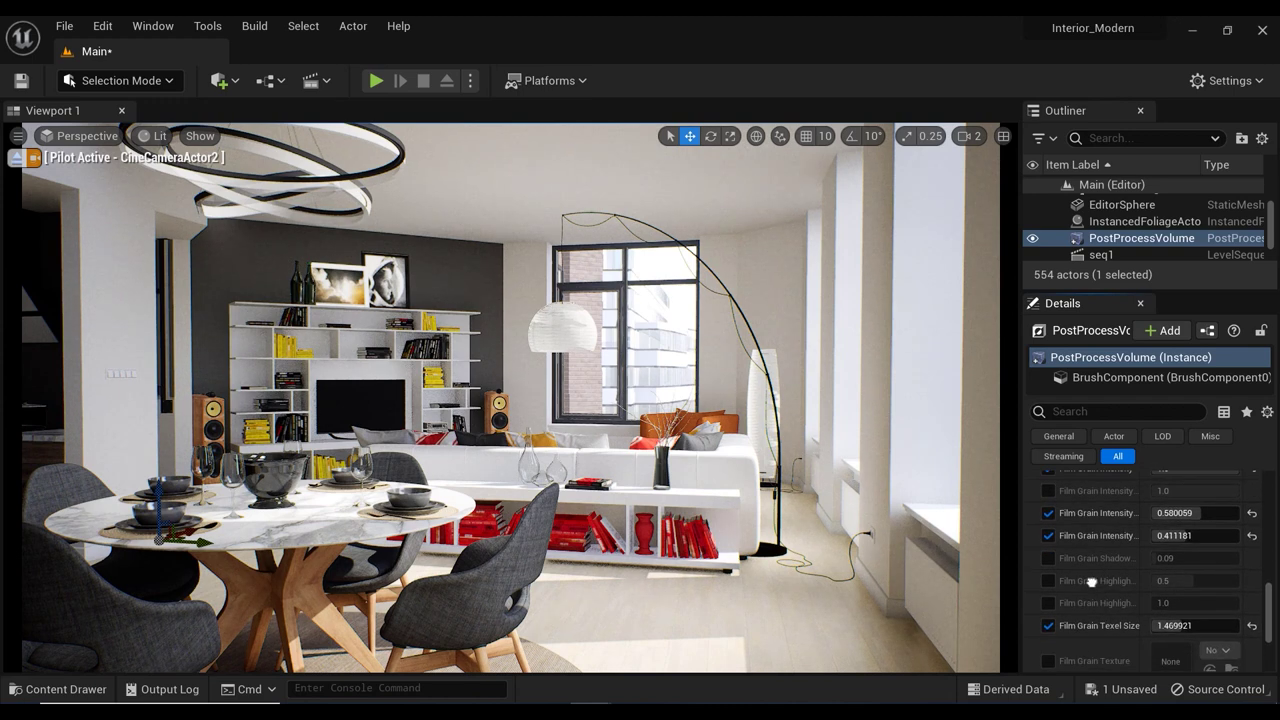
{"action": "mouse_move", "coordinate": [780, 368]}
{"action": "middle_mouse_down"}
{"action": "mouse_move", "coordinate": [761, 376]}
{"action": "mouse_move", "coordinate": [774, 369]}
{"action": "middle_mouse_up"}
{"action": "right_click_drag", "start_coordinate": [752, 368], "coordinate": [752, 368]}
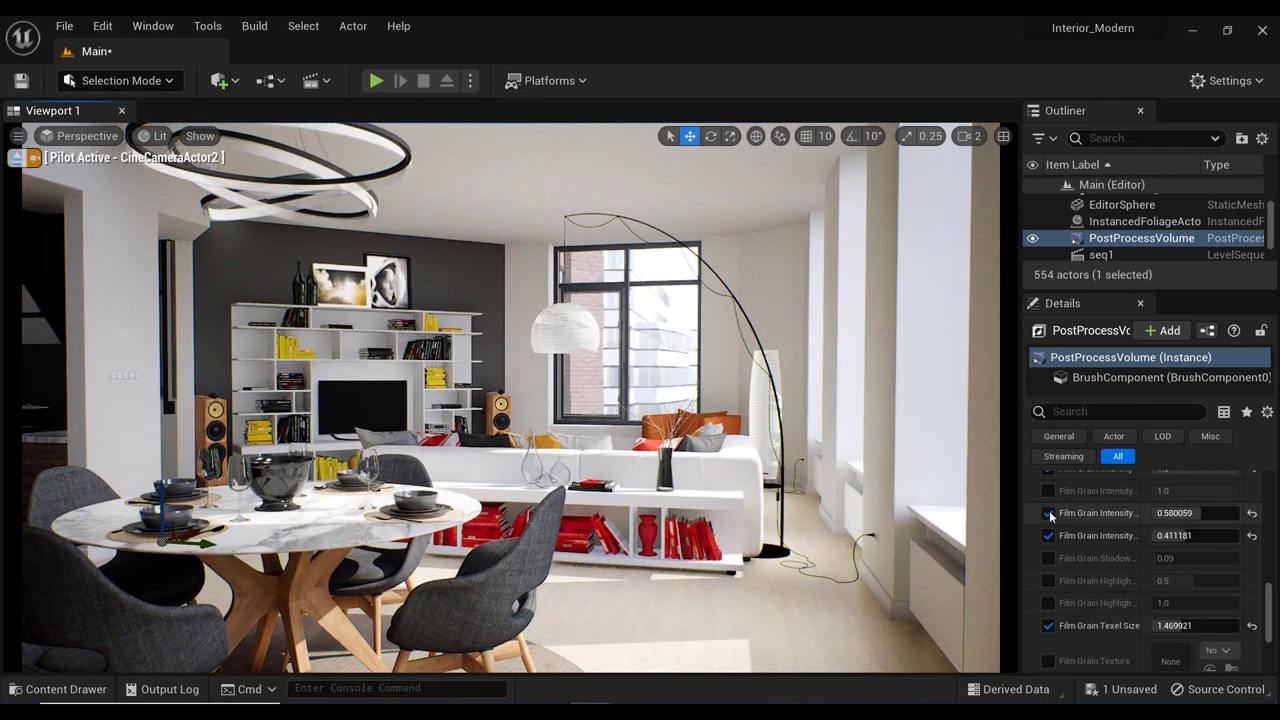
Step: Collapse the Film Grain settings and review the graded interior
{"action": "scroll", "coordinate": [1076, 495], "scroll_direction": "up", "scroll_amount": 2}
{"action": "right_click_drag", "start_coordinate": [1076, 543], "coordinate": [1076, 551]}
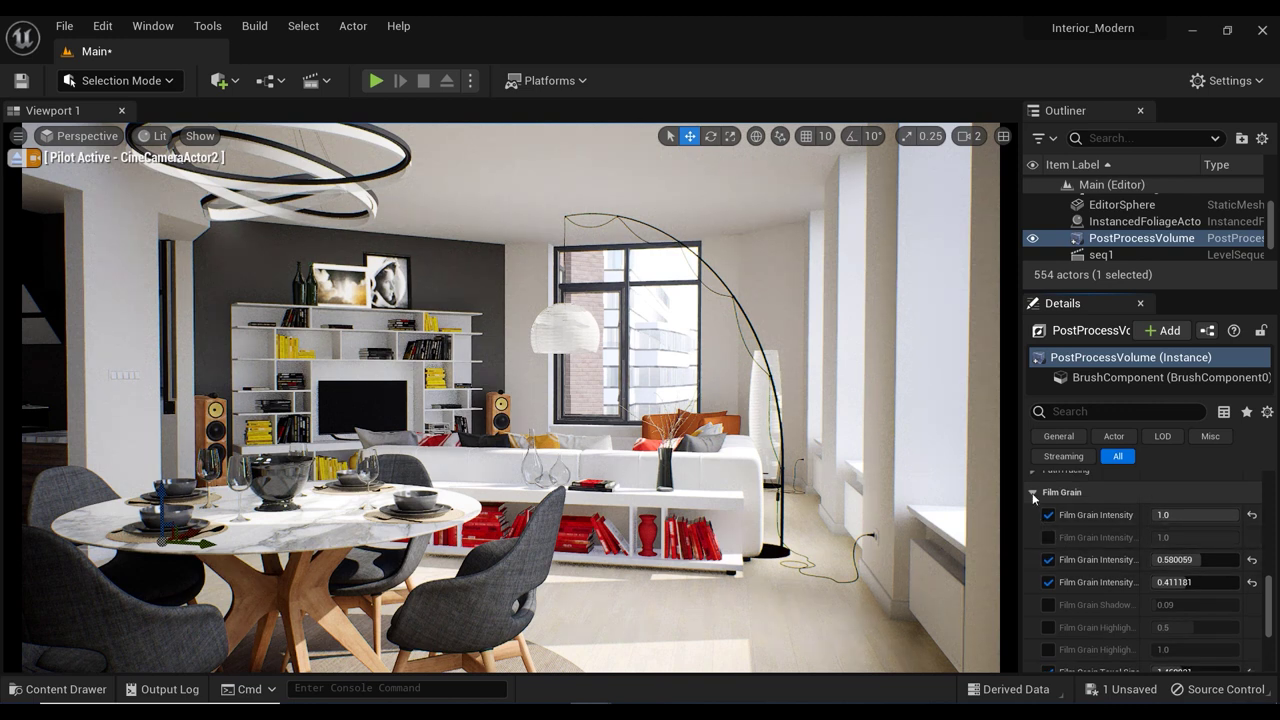
{"action": "left_click", "coordinate": [1033, 494]}
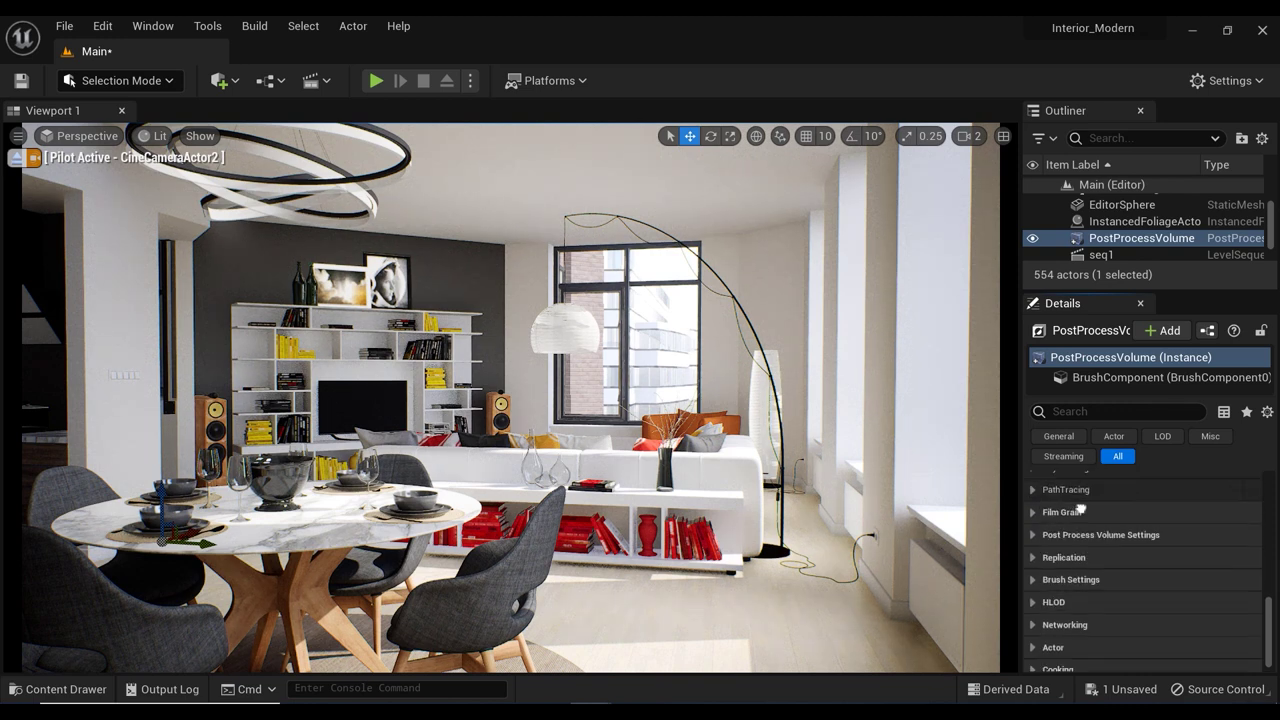
{"action": "scroll", "coordinate": [1080, 597], "scroll_direction": "up", "scroll_amount": 3}
{"action": "scroll", "coordinate": [1080, 600], "scroll_direction": "up", "scroll_amount": 2}
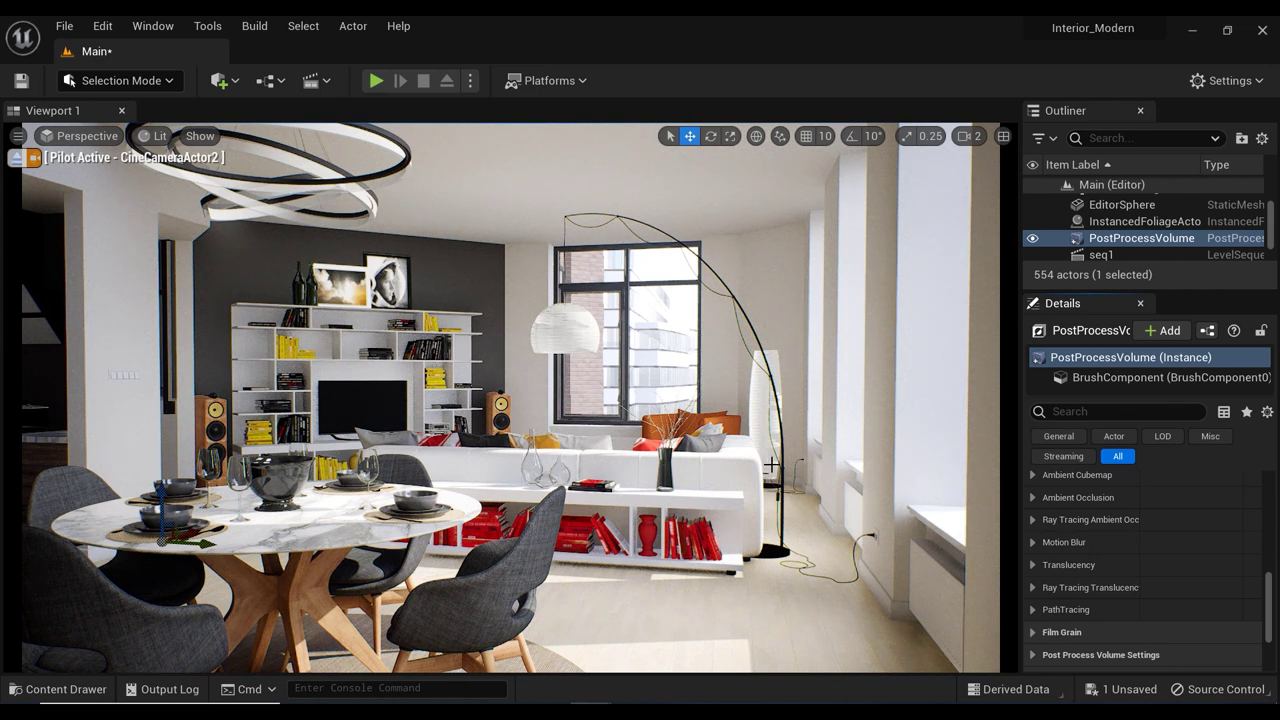
{"action": "middle_click_drag", "start_coordinate": [774, 462], "coordinate": [791, 462]}
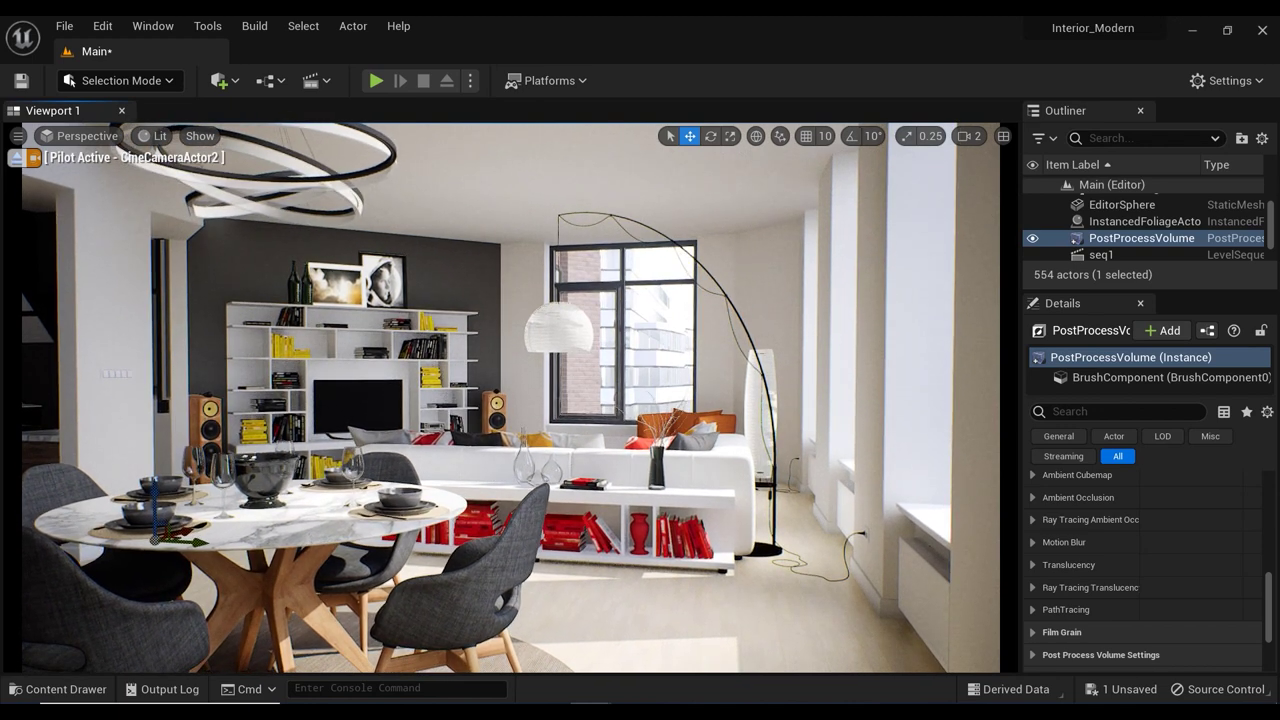